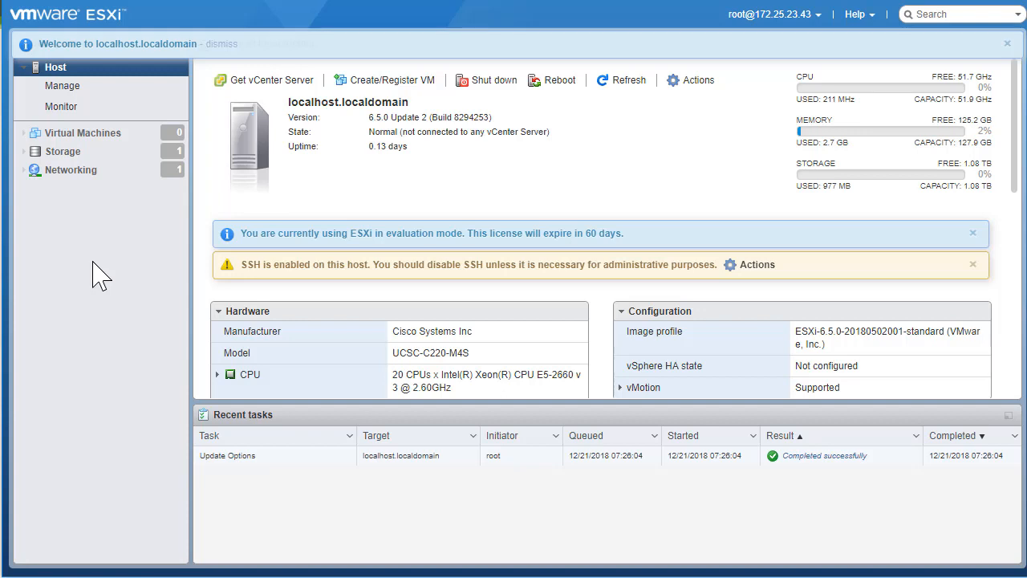
# Zoom the host summary page in so it displays larger
pyautogui.hotkey('ctrl', '+')
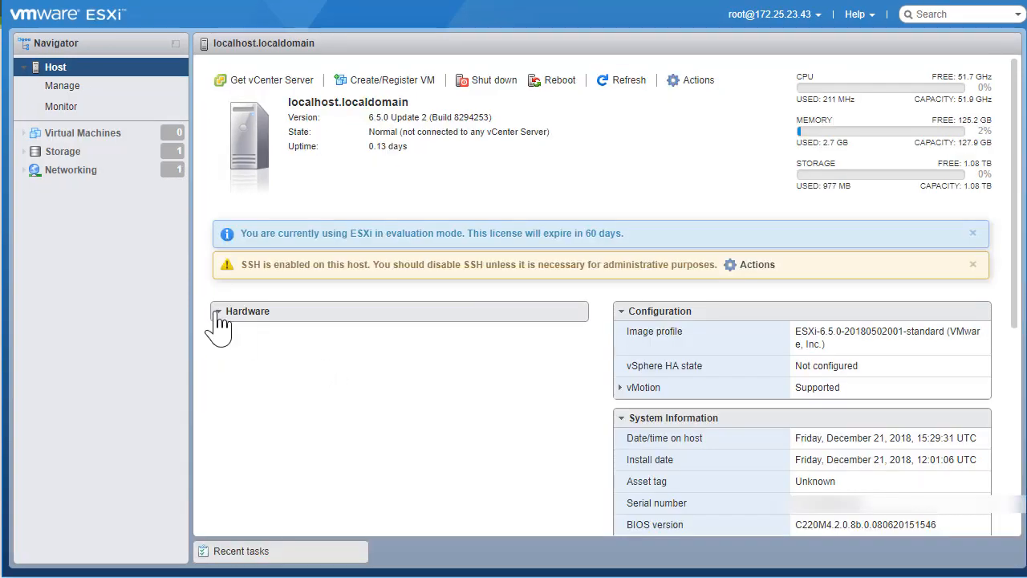
# Expand Hardware and highlight the host IP 172.25.23.43 and gateway 172.25.23.1 under Networking
pyautogui.click(218, 311)
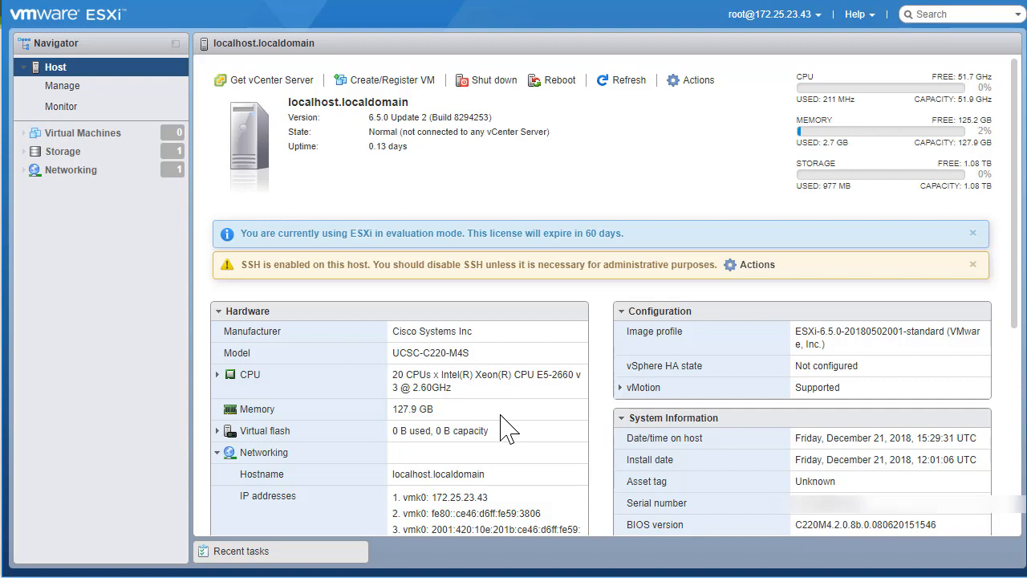
pyautogui.scroll(-2, 505, 429)
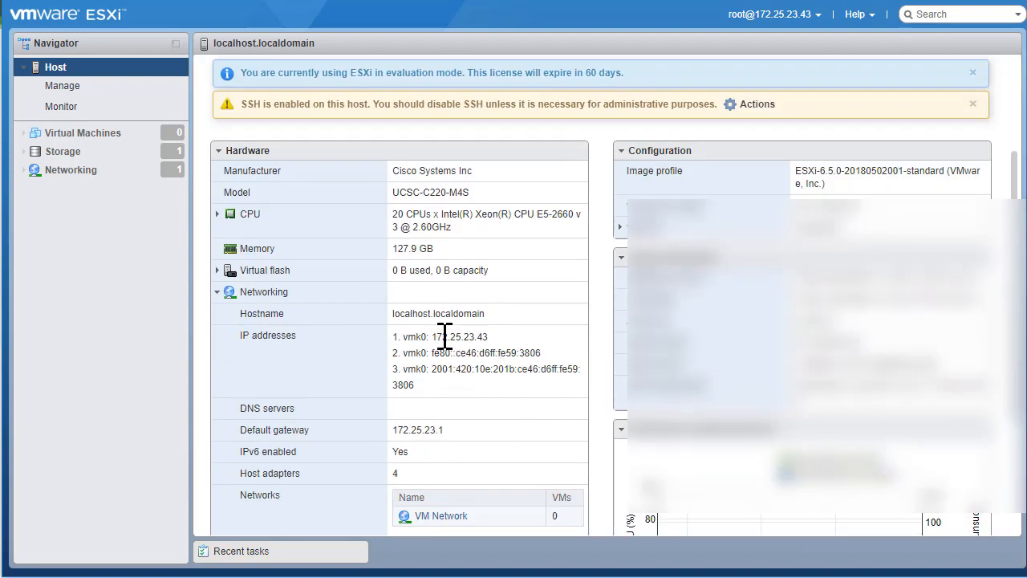
pyautogui.moveTo(403, 337); pyautogui.dragTo(433, 337)
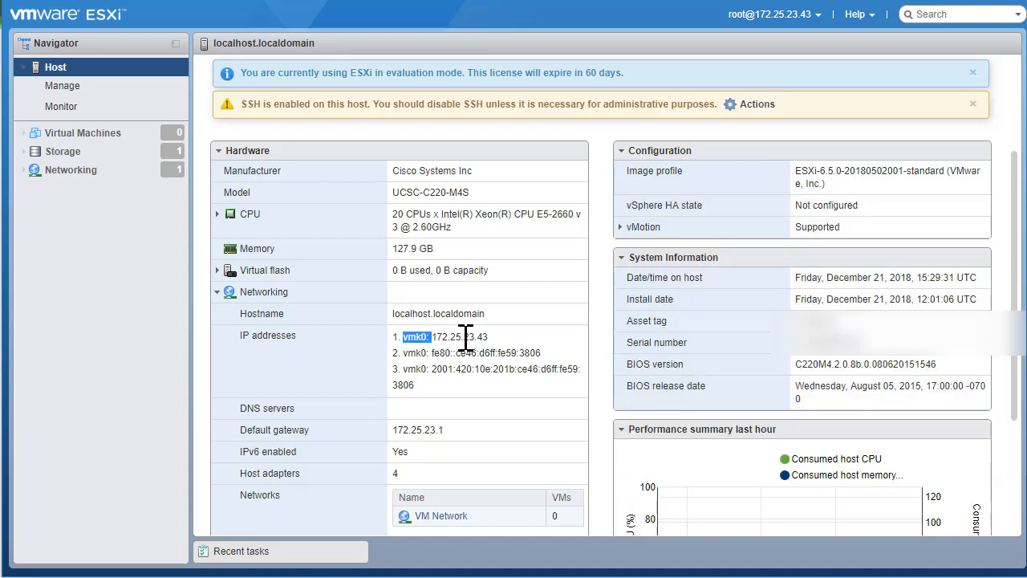
pyautogui.doubleClick(465, 337)
pyautogui.doubleClick(426, 430)
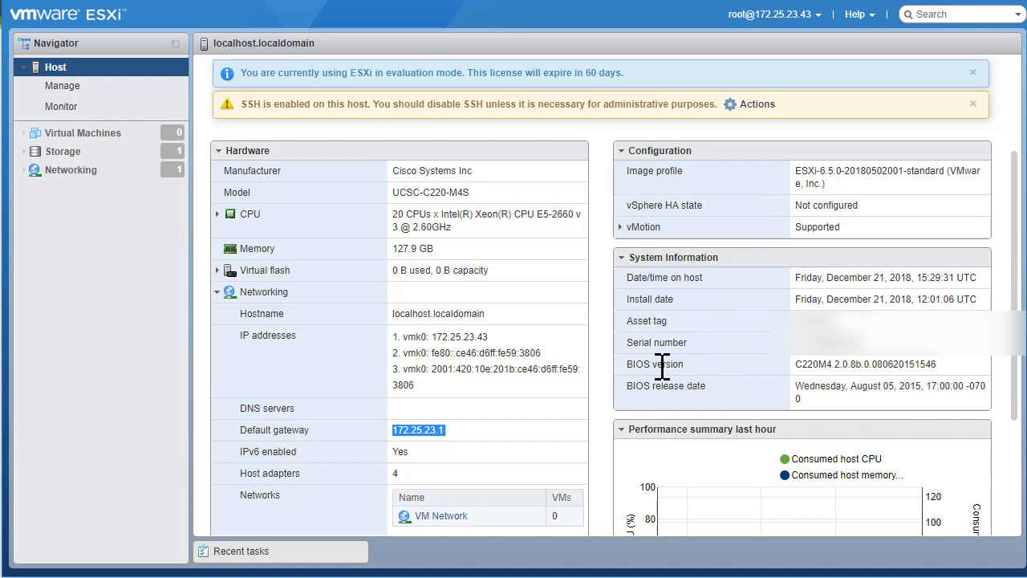
pyautogui.scroll(-3, 770, 385)
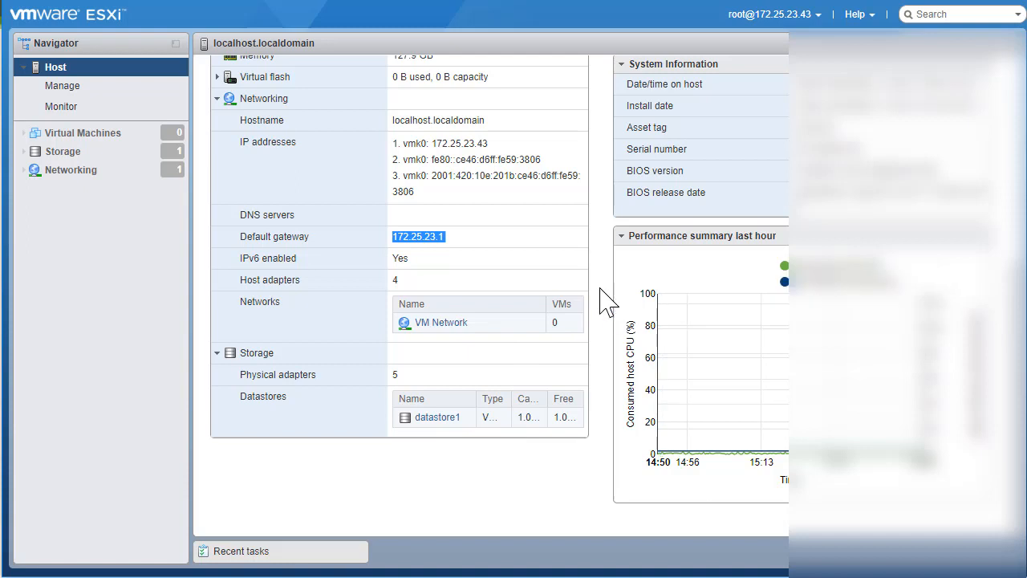
pyautogui.scroll(5, 608, 303)
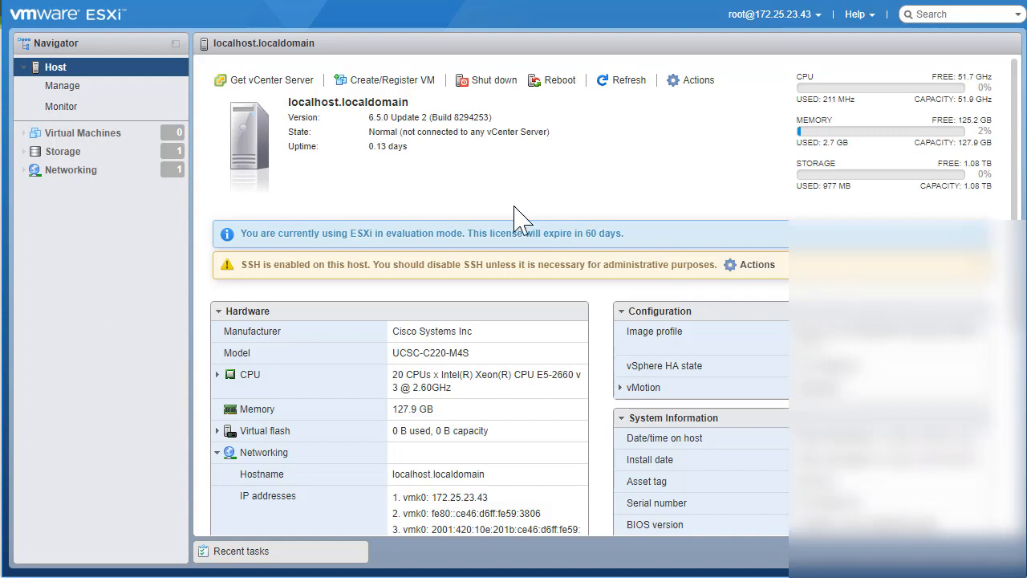
# From Virtual Machines, begin Create / Register VM with 'Create a new virtual machine' chosen
pyautogui.click(81, 138)
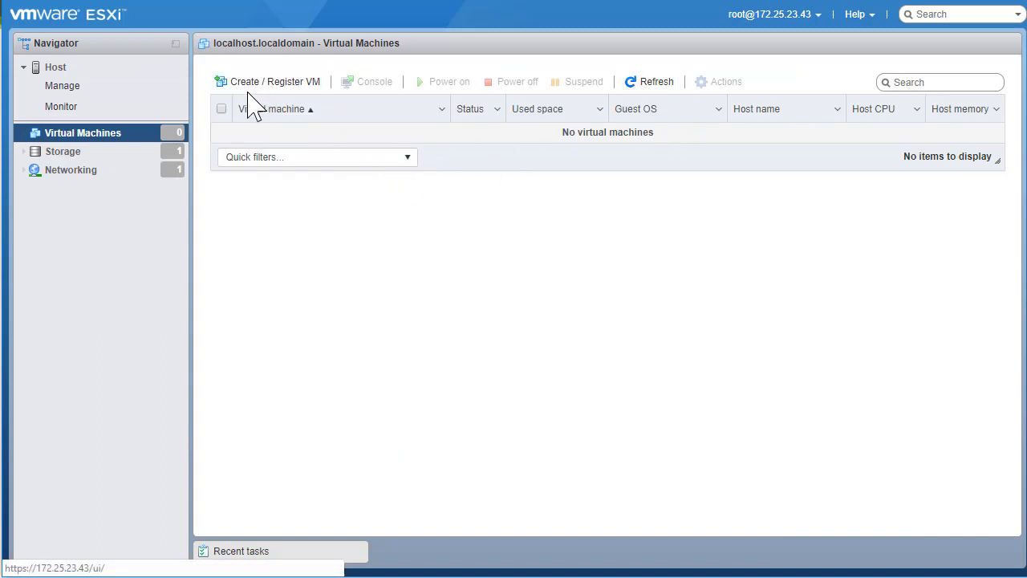
pyautogui.click(304, 88)
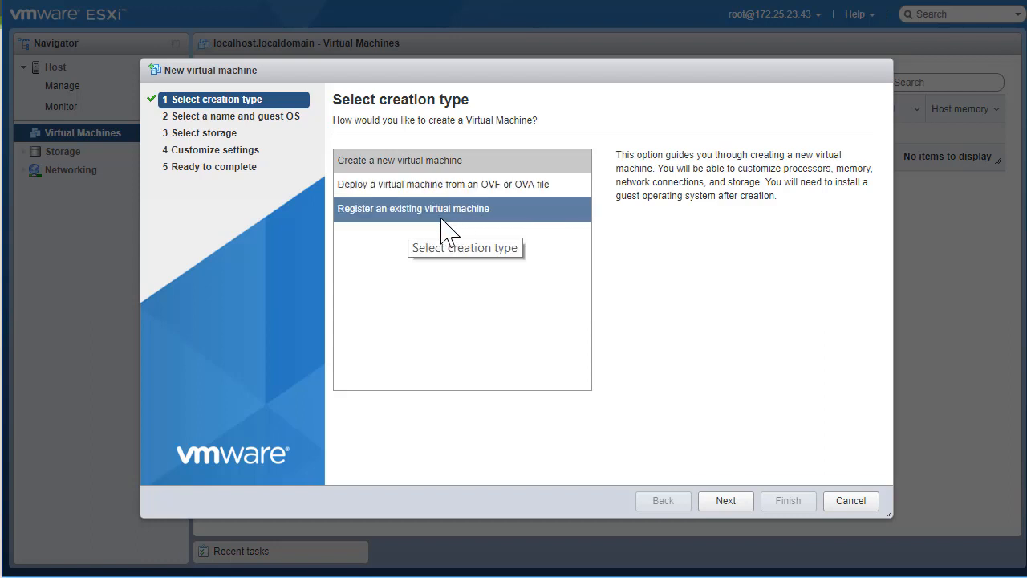
pyautogui.click(393, 164)
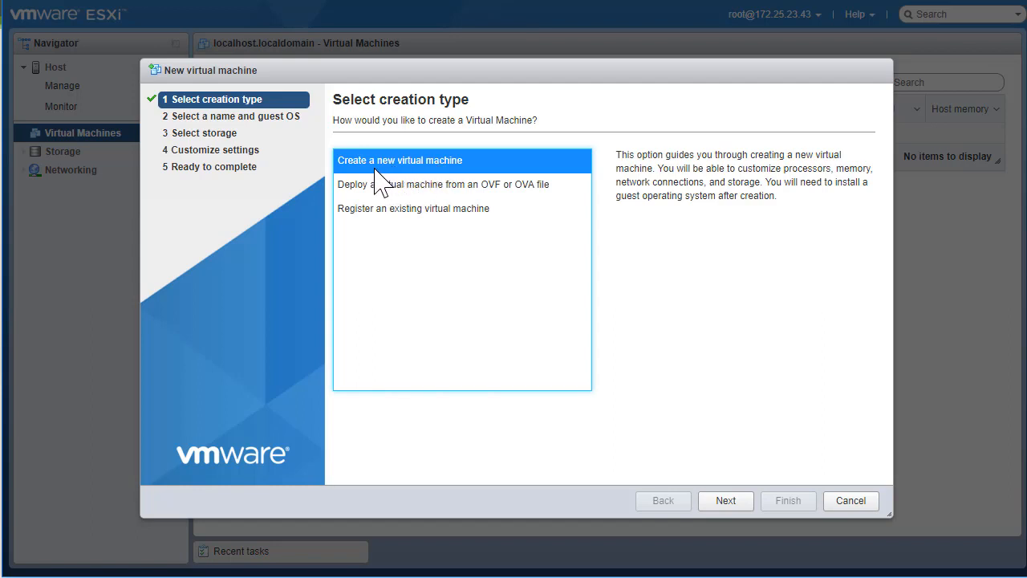
pyautogui.click(725, 502)
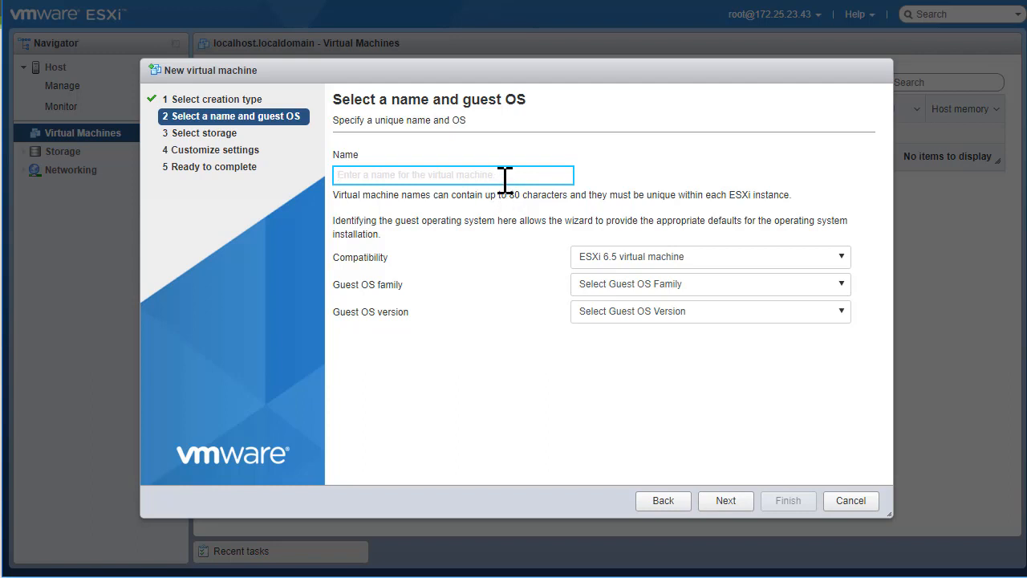
# Name the VM VM-1, keep ESXi 6.5 compatibility, and pick Windows 7 (64-bit)
pyautogui.write('VM-1')
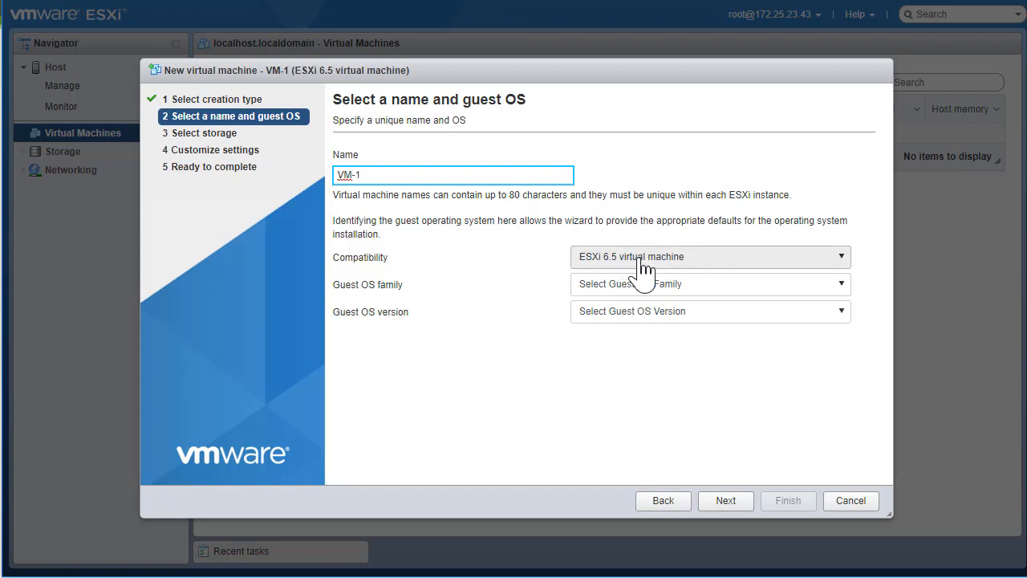
pyautogui.click(702, 260)
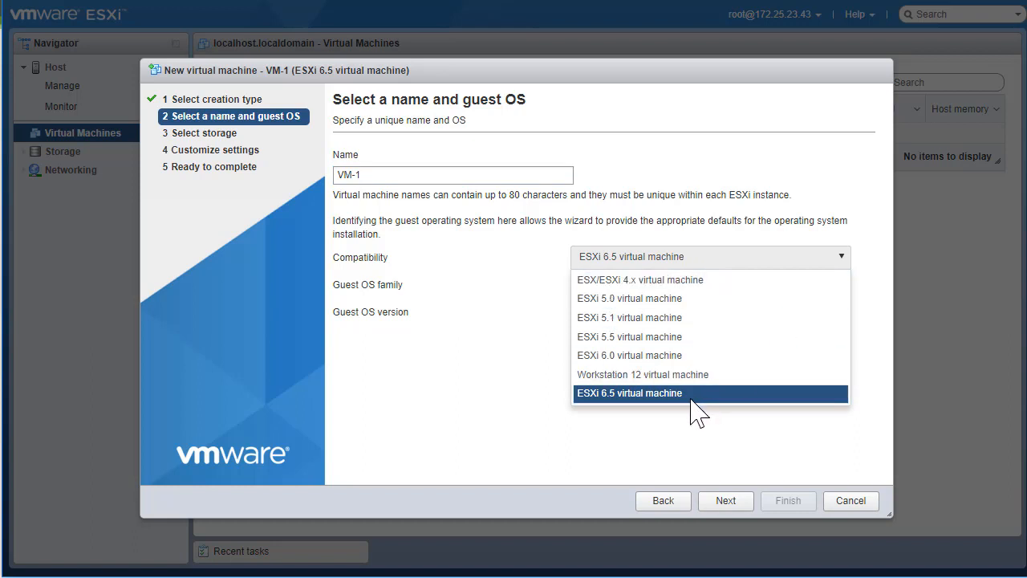
pyautogui.click(628, 394)
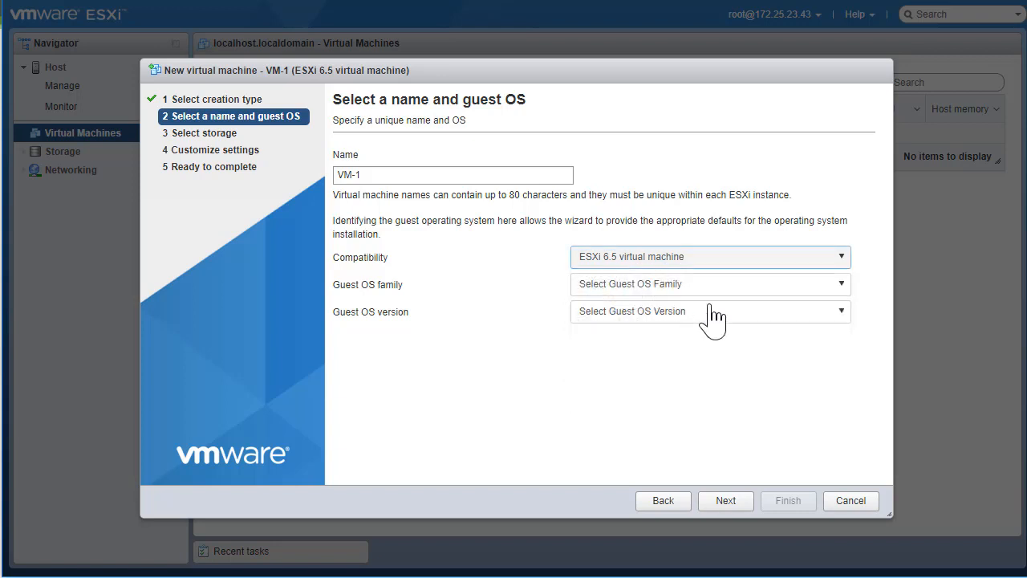
pyautogui.click(636, 284)
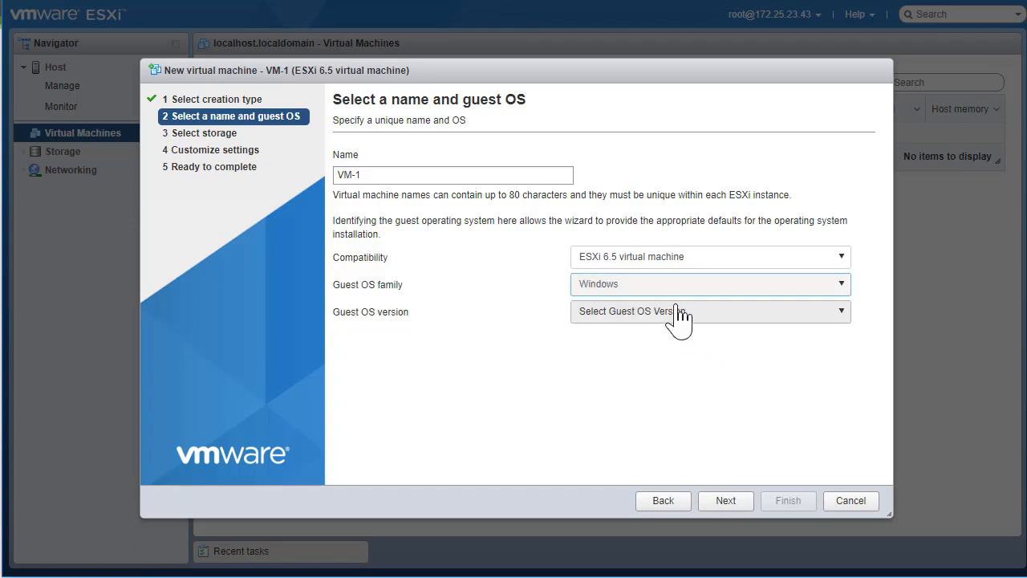
pyautogui.click(618, 317)
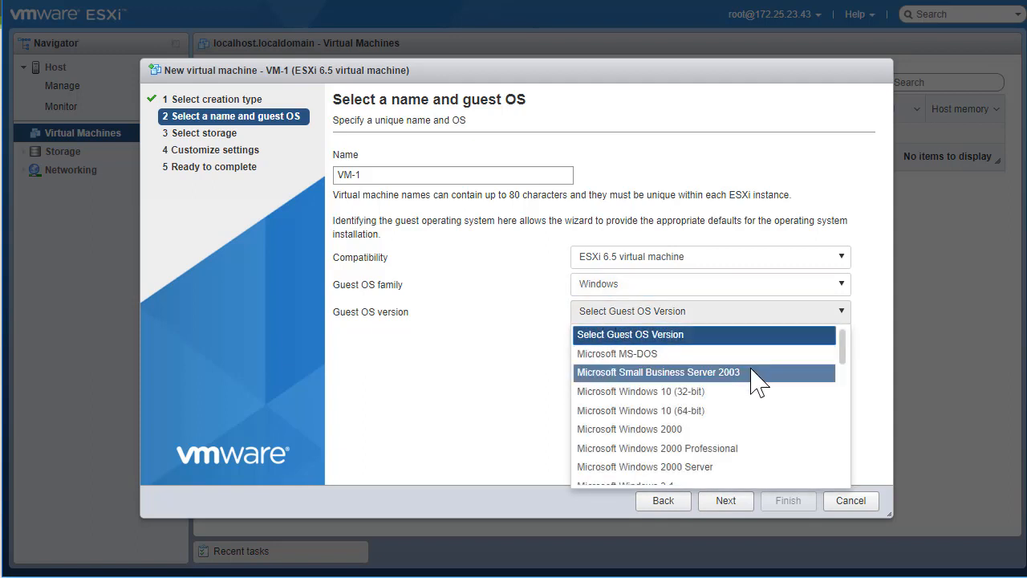
pyautogui.scroll(-2, 754, 384)
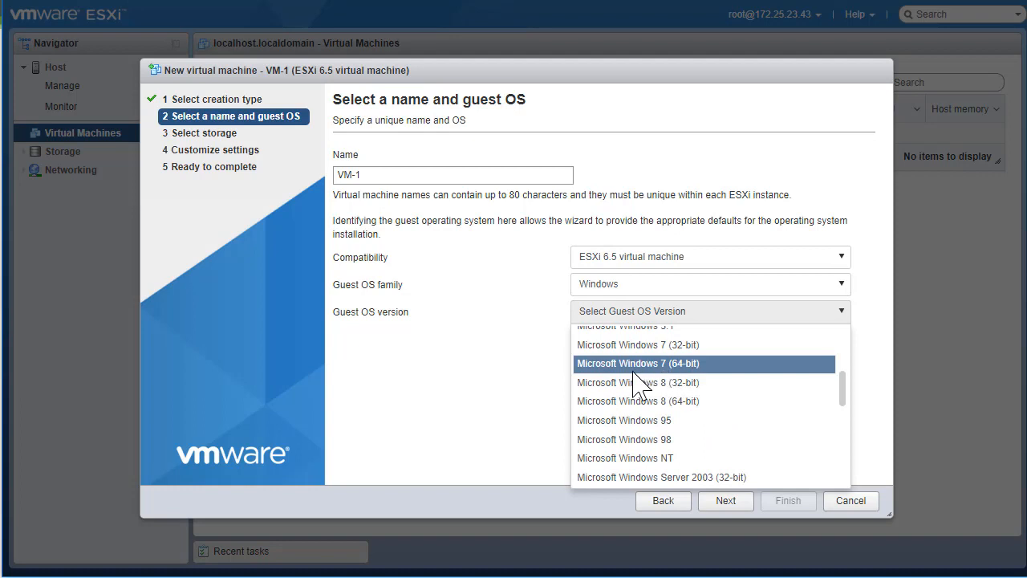
pyautogui.click(676, 365)
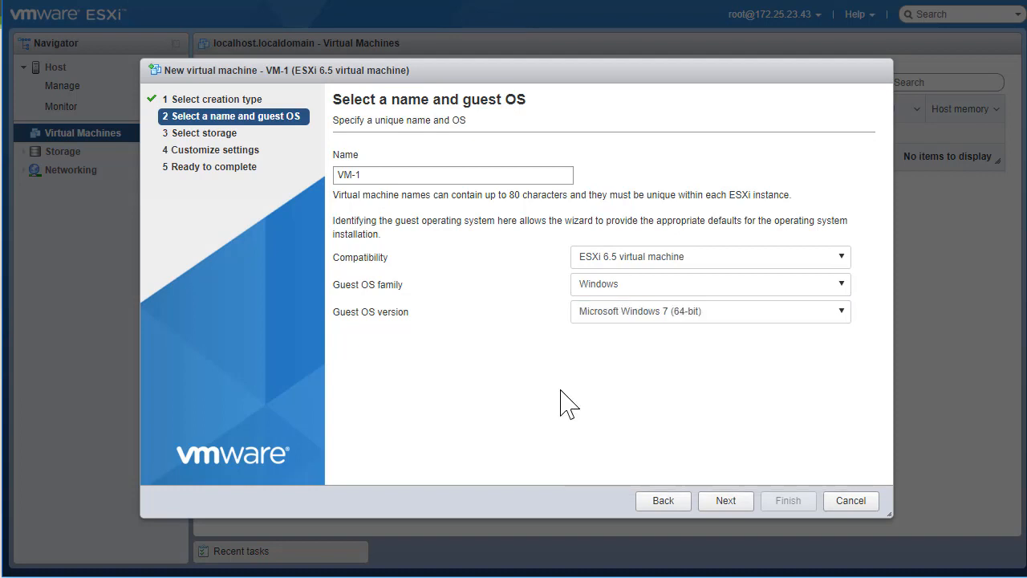
# Keep datastore1 as the VM's storage and advance to Customize settings
pyautogui.click(726, 501)
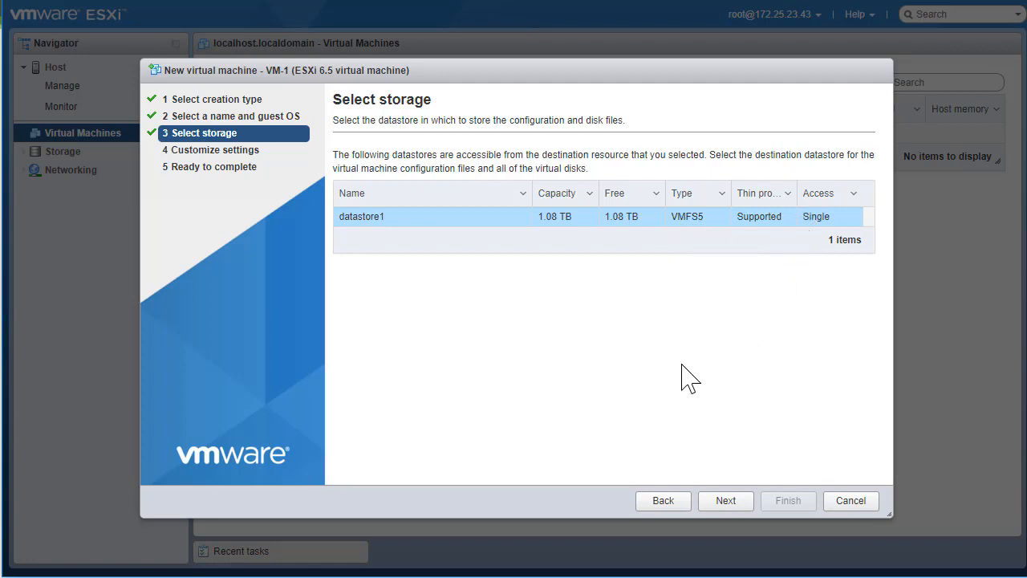
pyautogui.click(723, 502)
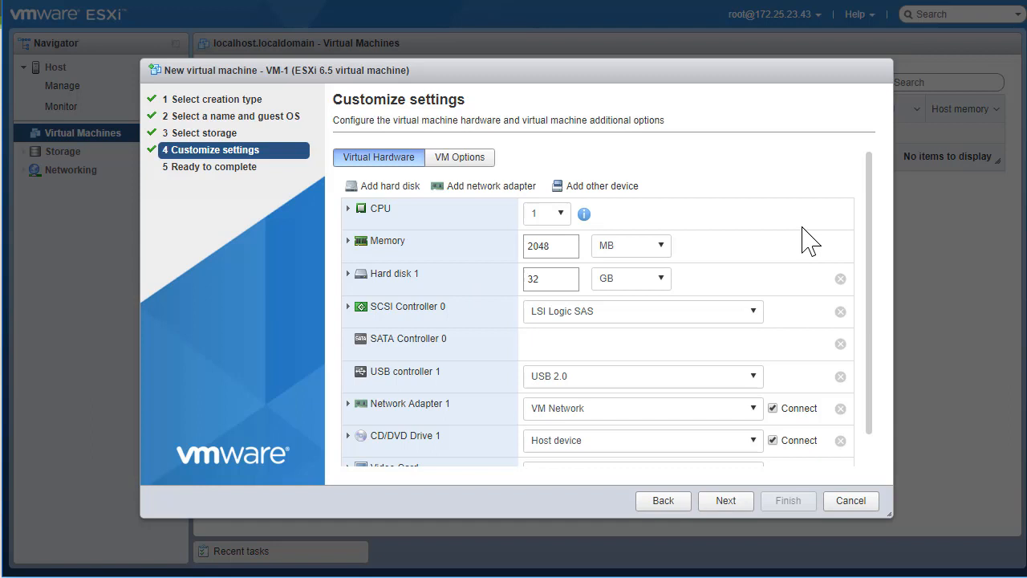
# Give VM-1 8 CPUs and 16 GB of memory
pyautogui.click(560, 214)
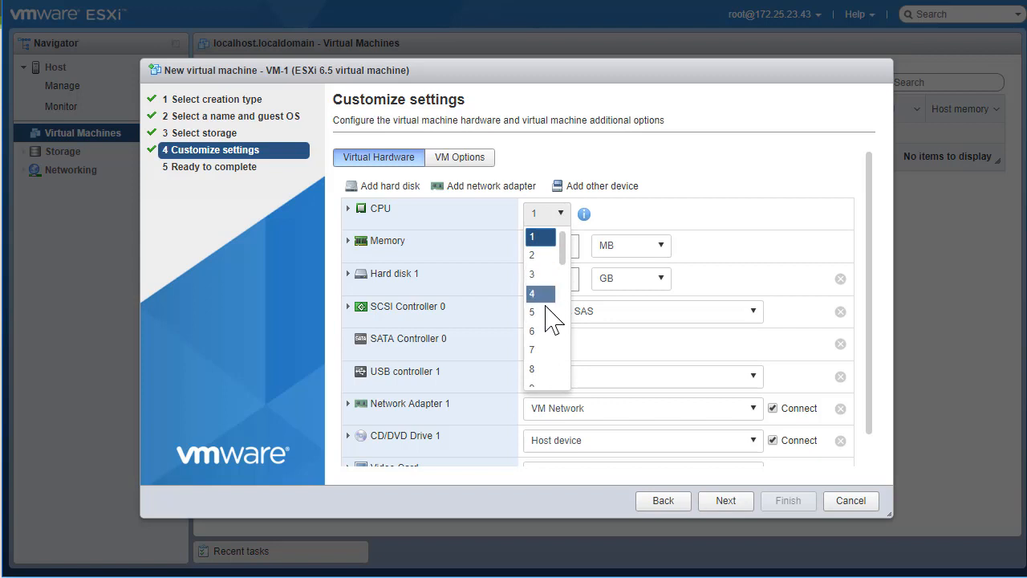
pyautogui.click(537, 371)
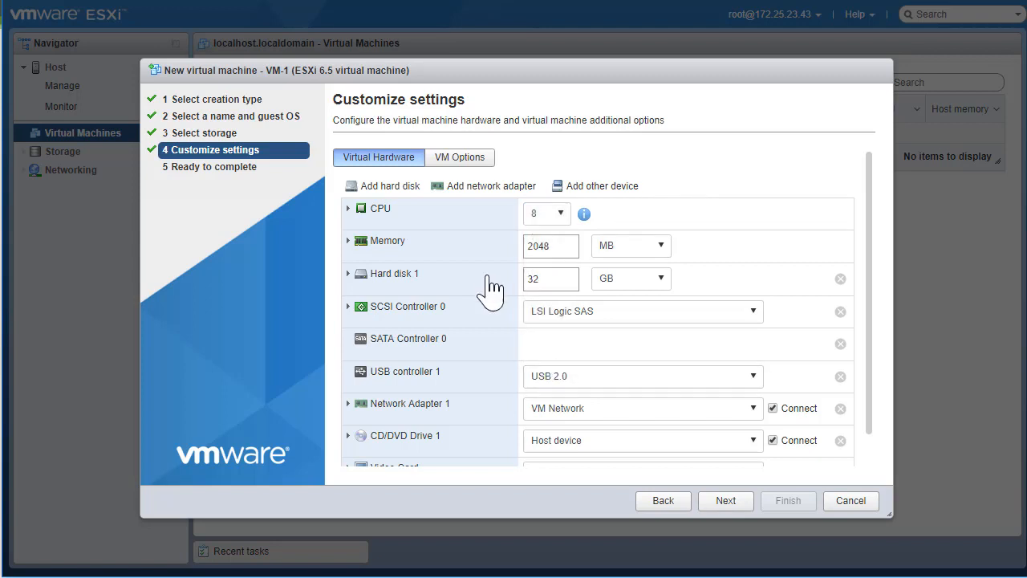
pyautogui.click(630, 245)
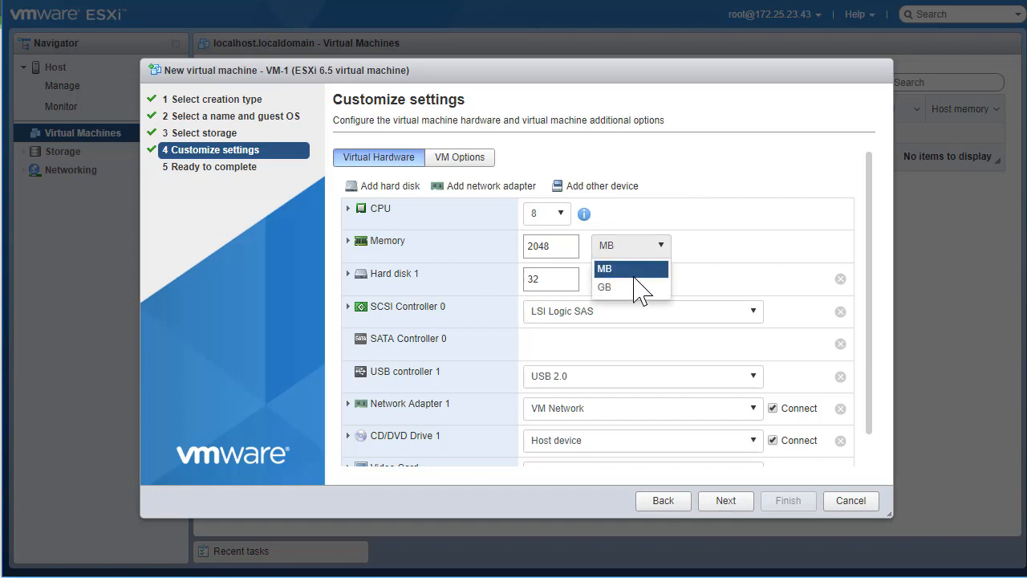
pyautogui.click(633, 287)
pyautogui.click(559, 267)
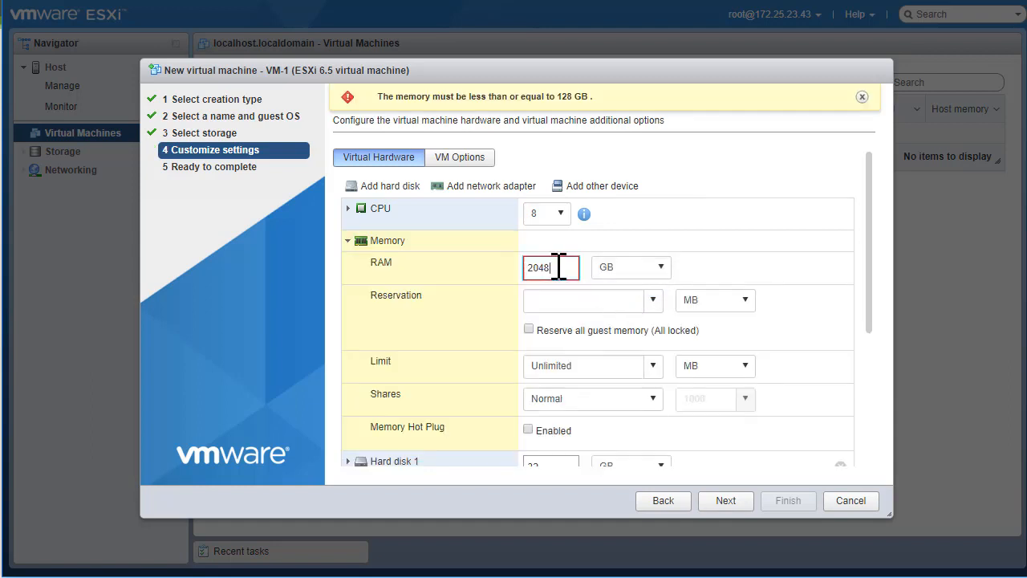
pyautogui.doubleClick(560, 267)
pyautogui.press('Tab')
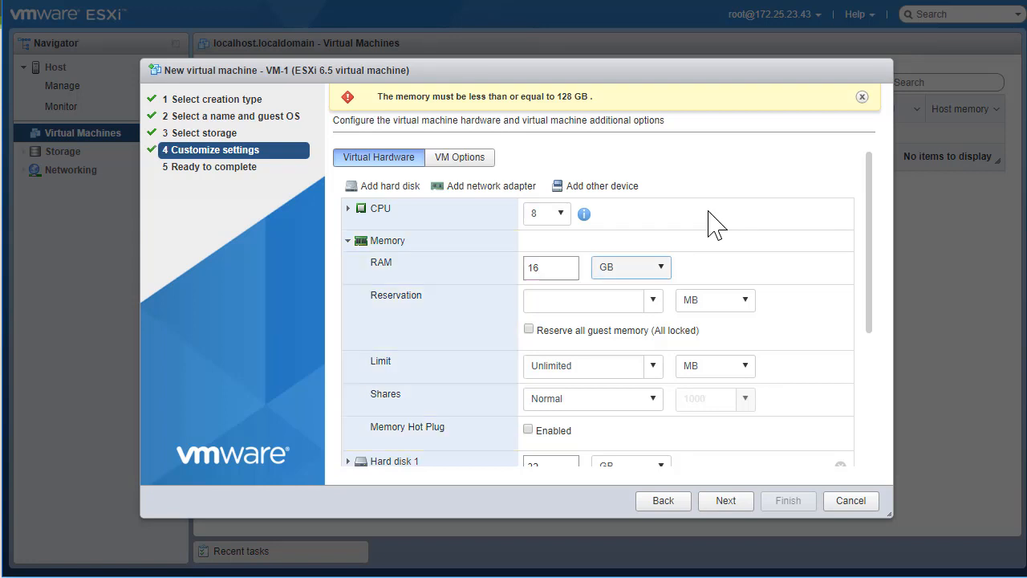
pyautogui.click(823, 221)
# Check the hard disk size, keep the CD/DVD drive on host device, and dismiss the memory warning
pyautogui.scroll(-2, 790, 261)
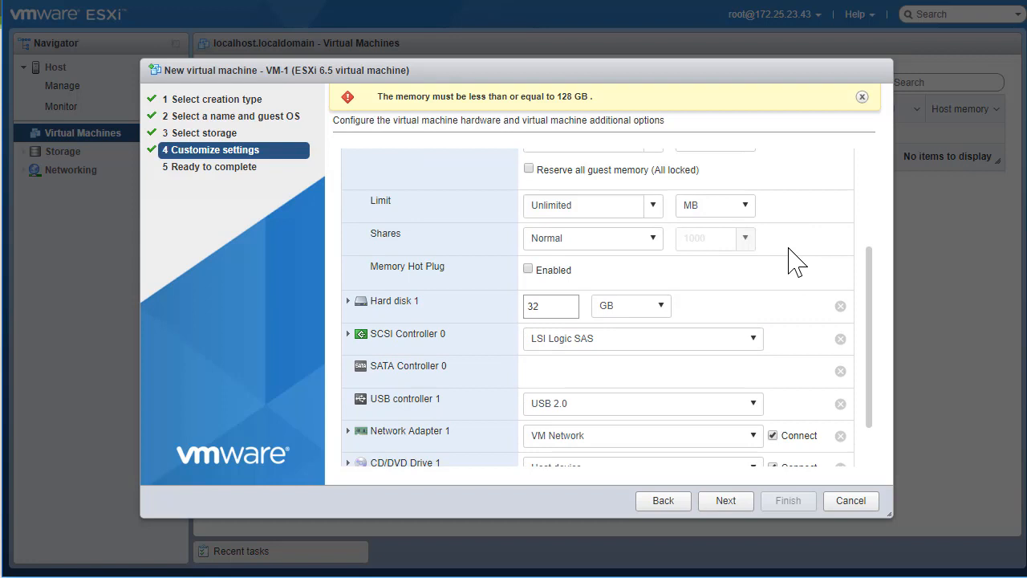
pyautogui.click(549, 305)
pyautogui.scroll(3, 873, 245)
pyautogui.scroll(-3, 873, 245)
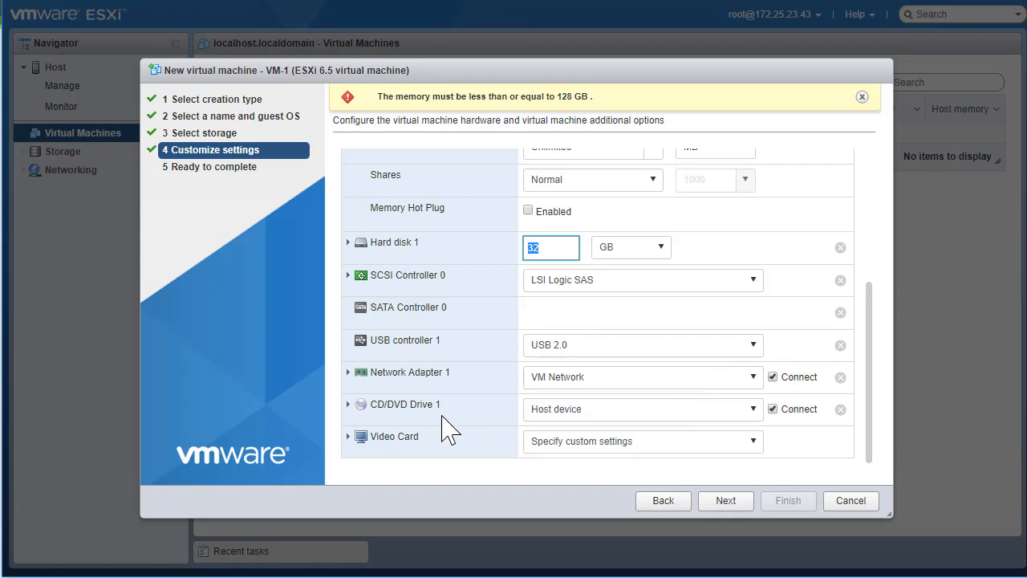
pyautogui.click(596, 413)
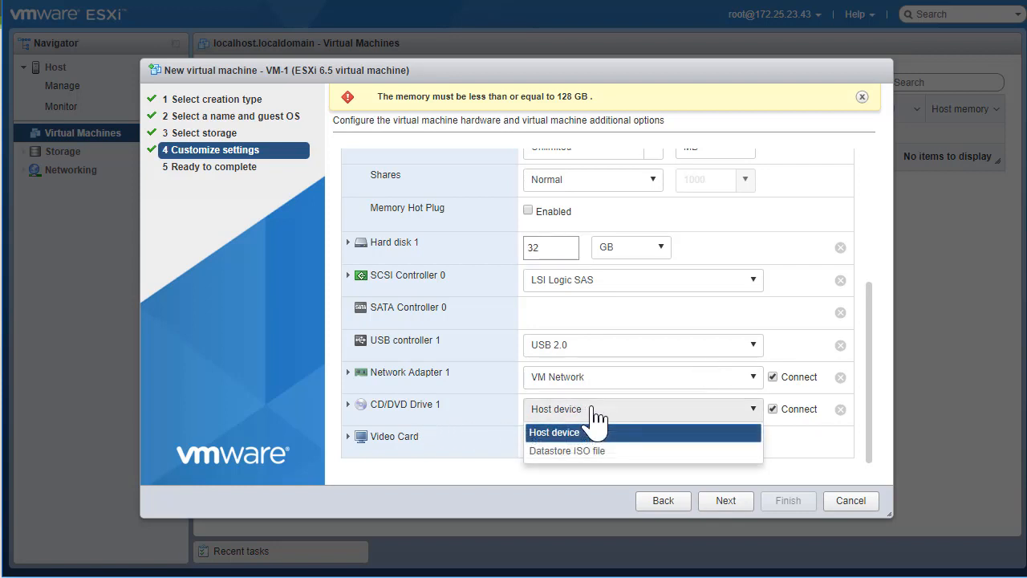
pyautogui.click(596, 413)
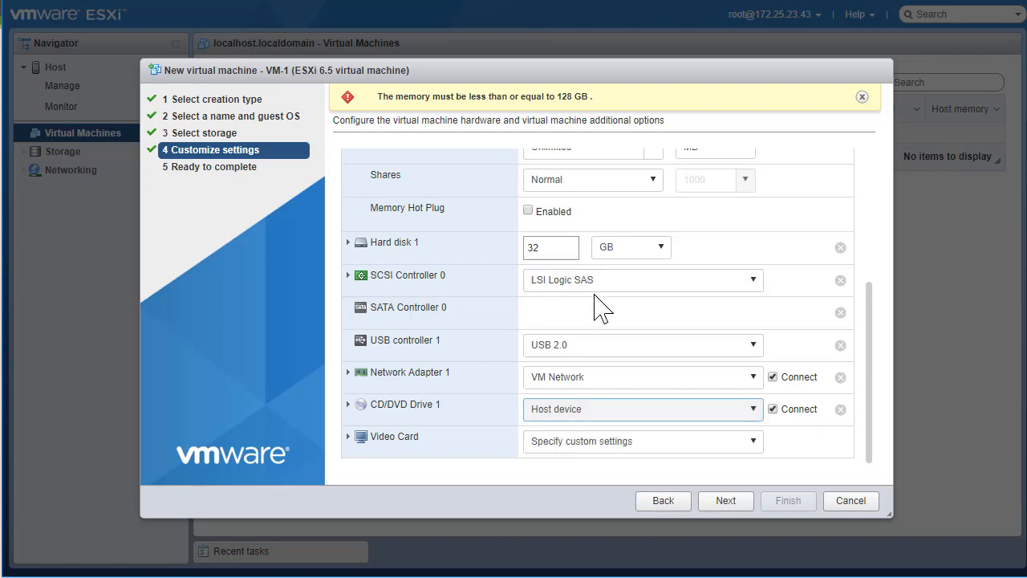
pyautogui.click(862, 96)
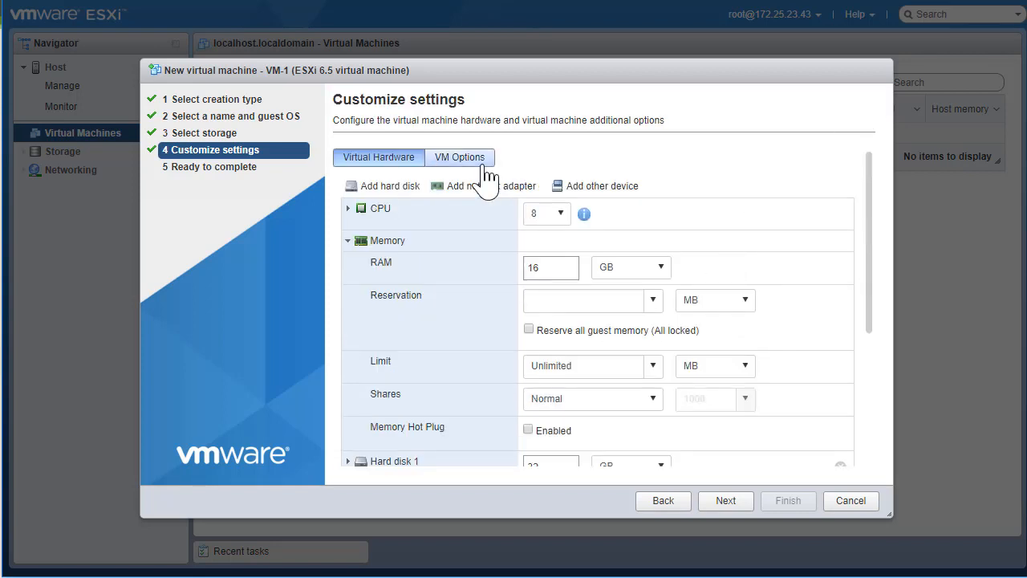
# Inspect Boot Options under VM Options, then return to Virtual Hardware
pyautogui.click(473, 164)
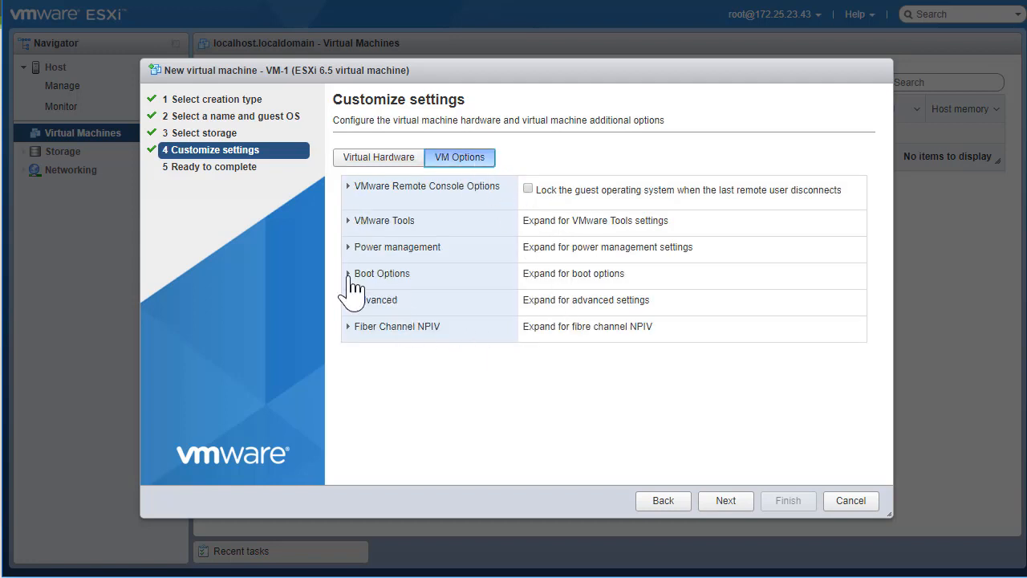
pyautogui.click(347, 274)
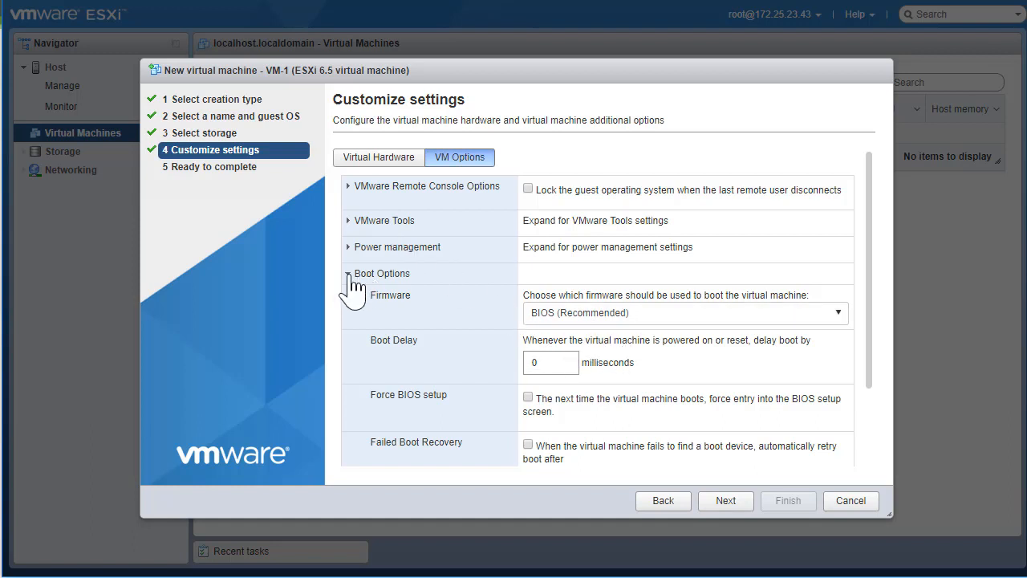
pyautogui.click(349, 275)
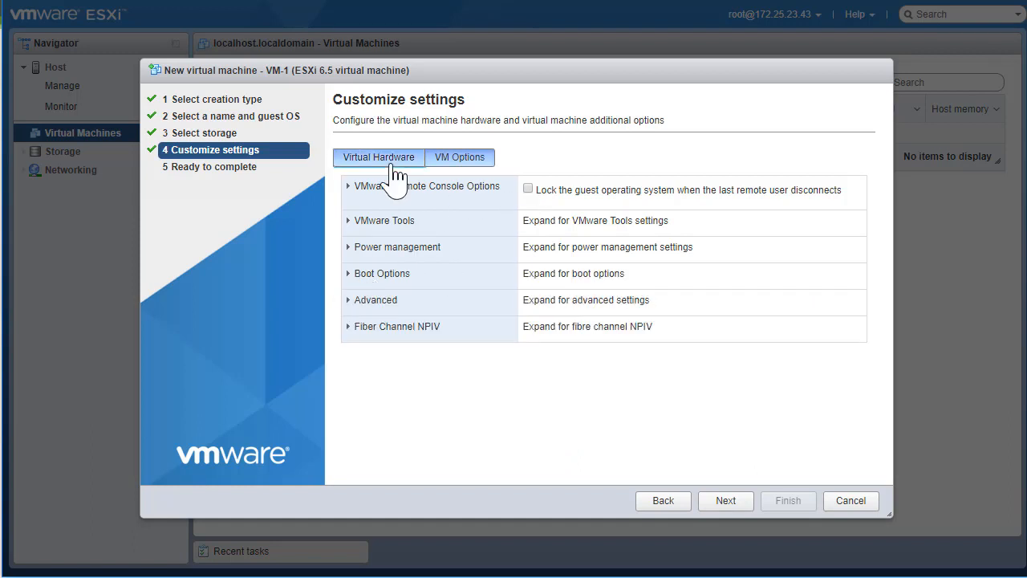
pyautogui.click(388, 160)
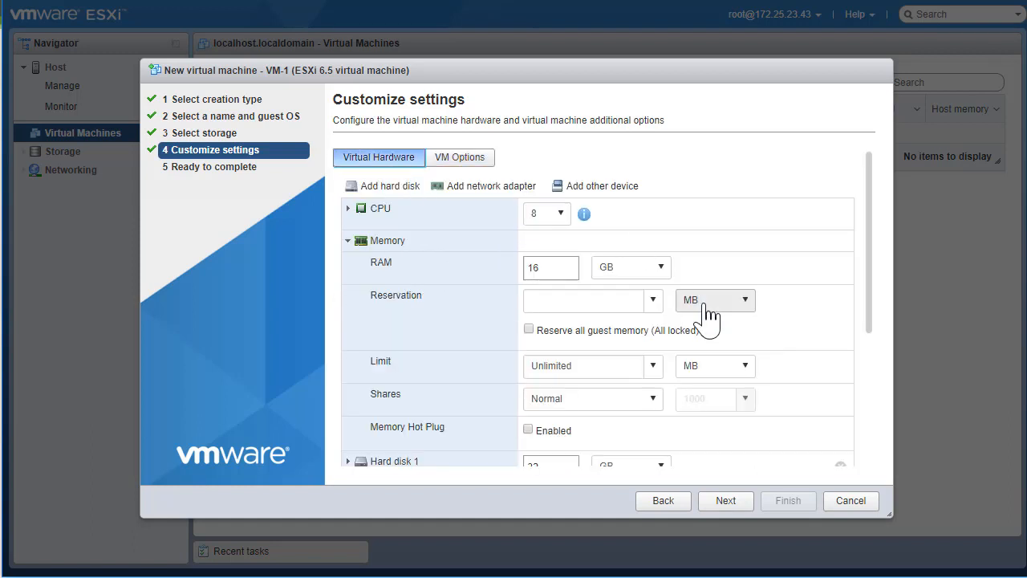
# Review the Ready to complete summary, checking the name VM-1 and compatibility 6.5
pyautogui.click(726, 503)
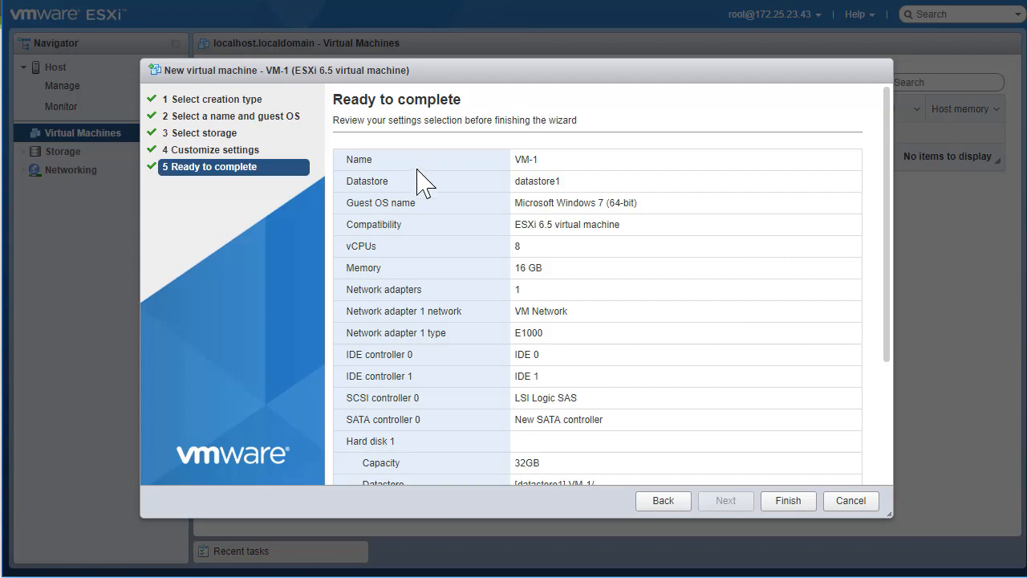
pyautogui.moveTo(514, 159); pyautogui.dragTo(610, 202)
pyautogui.moveTo(537, 225); pyautogui.dragTo(561, 225)
pyautogui.scroll(-3, 533, 271)
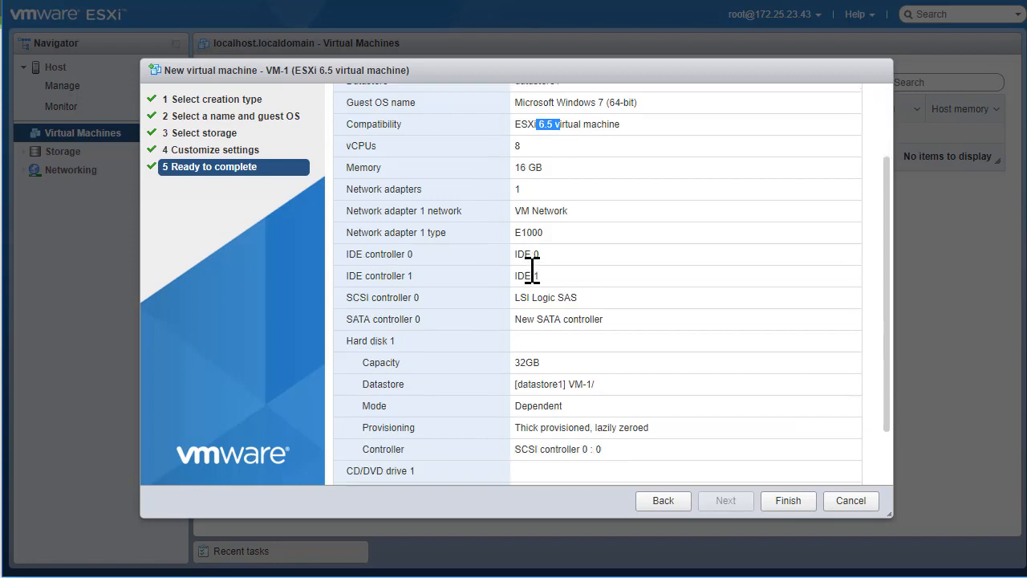
pyautogui.scroll(3, 603, 249)
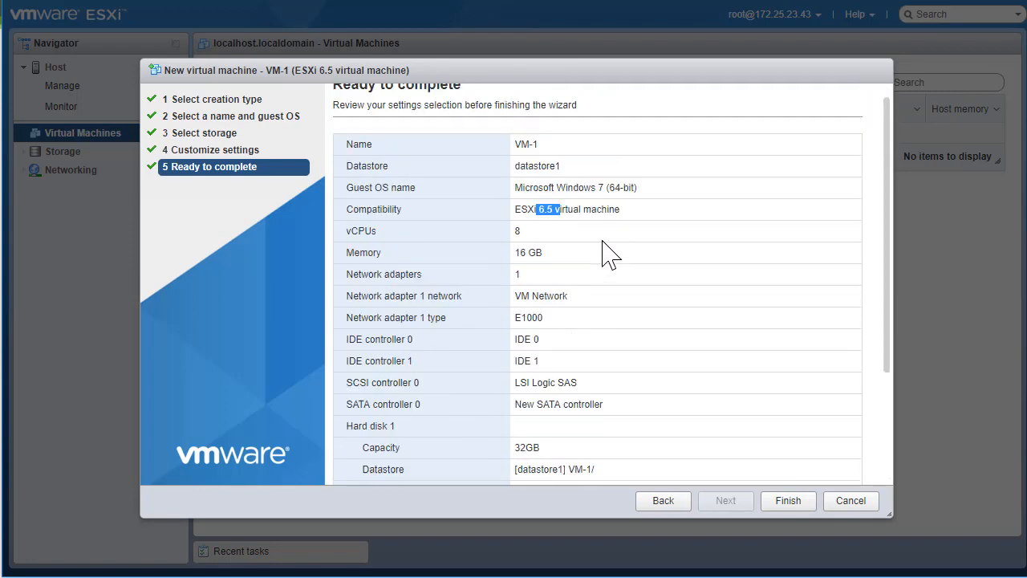
pyautogui.scroll(-3, 613, 263)
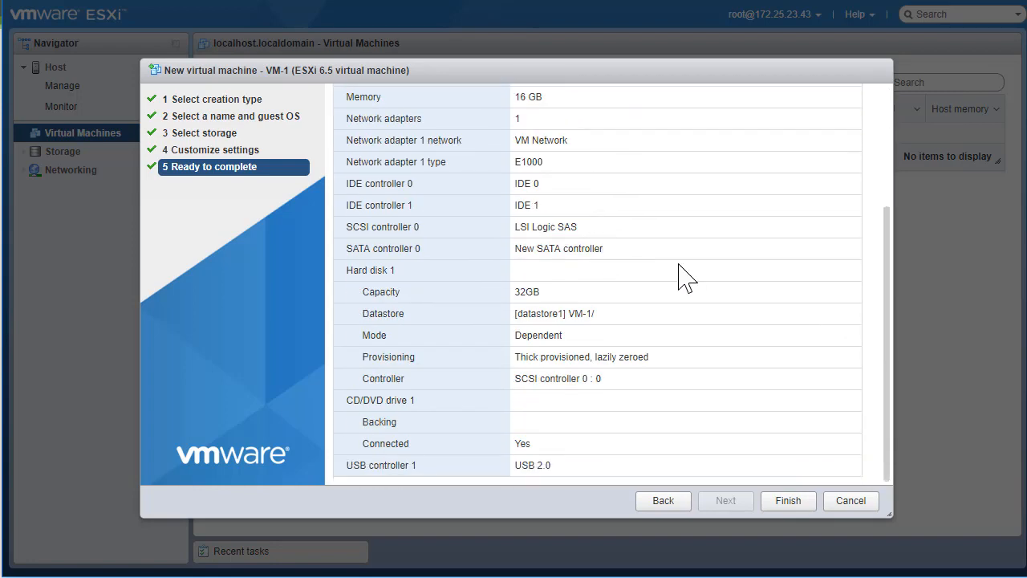
# Finish creating VM-1 and locate the Create VM task in Recent tasks
pyautogui.click(788, 501)
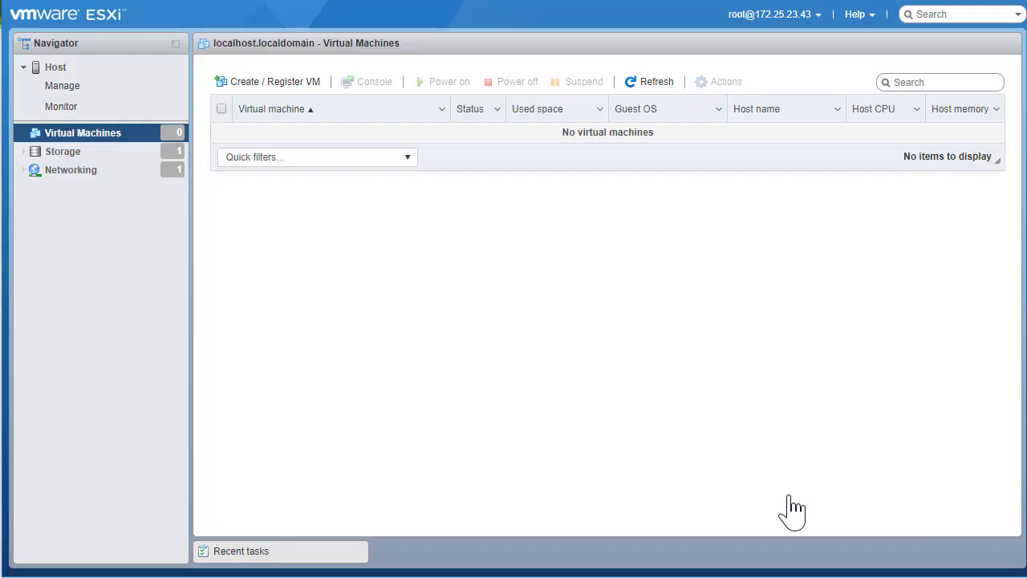
pyautogui.click(238, 554)
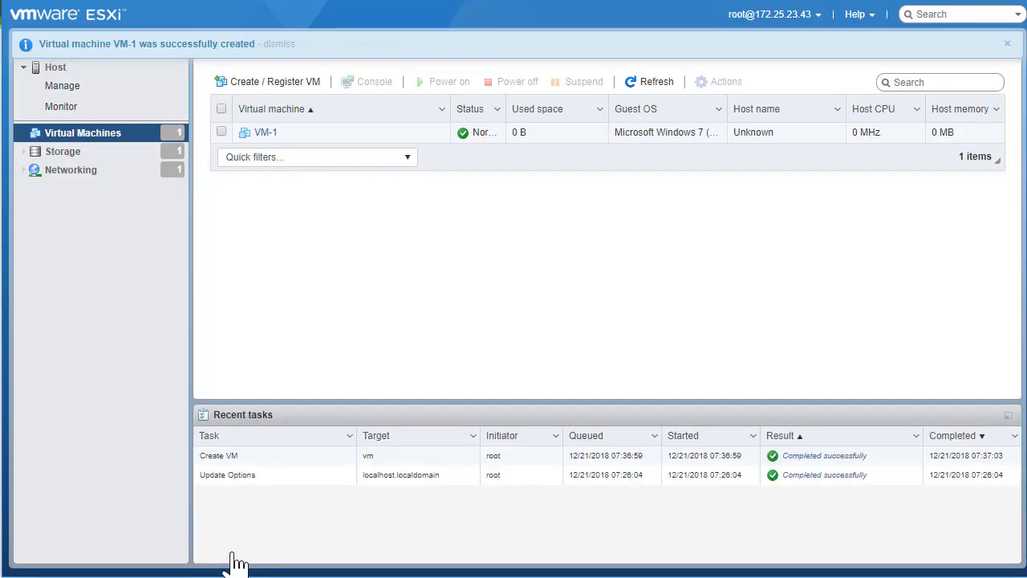
pyautogui.click(250, 458)
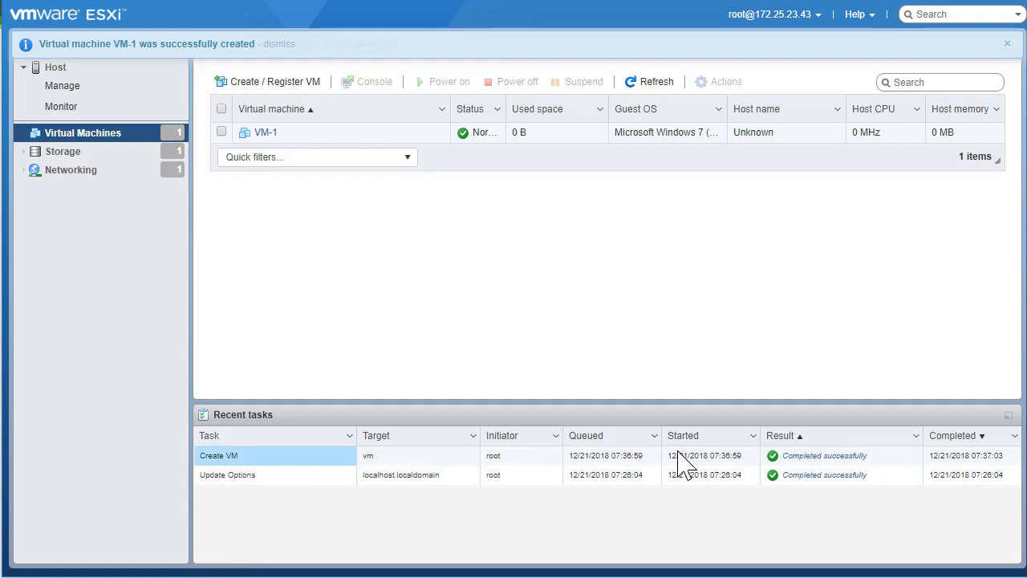
# Select VM-1 in the virtual machine list to show its details
pyautogui.click(401, 133)
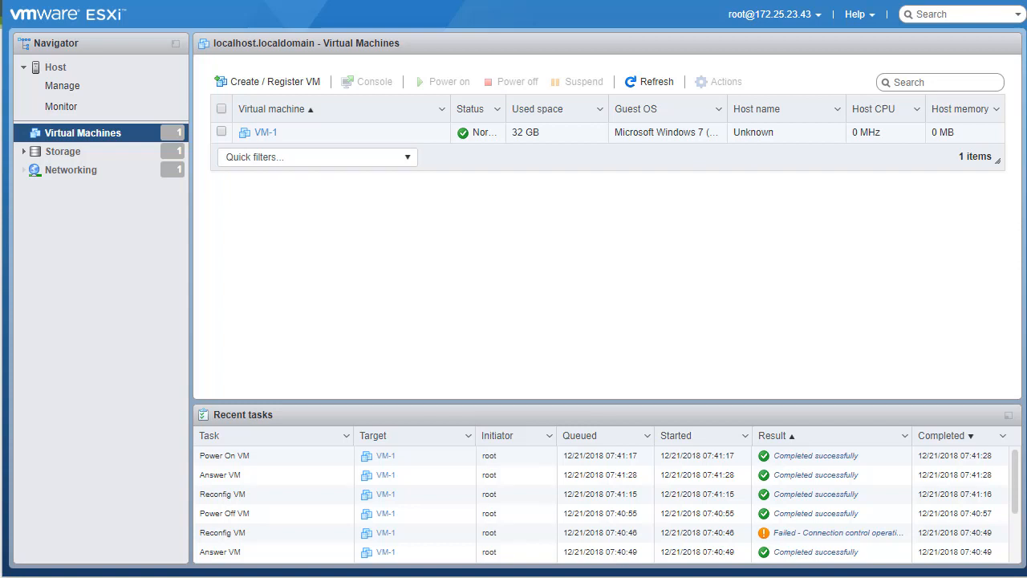
# Open datastore1 from Storage and review its VMFS details, zooming the page out
pyautogui.click(69, 159)
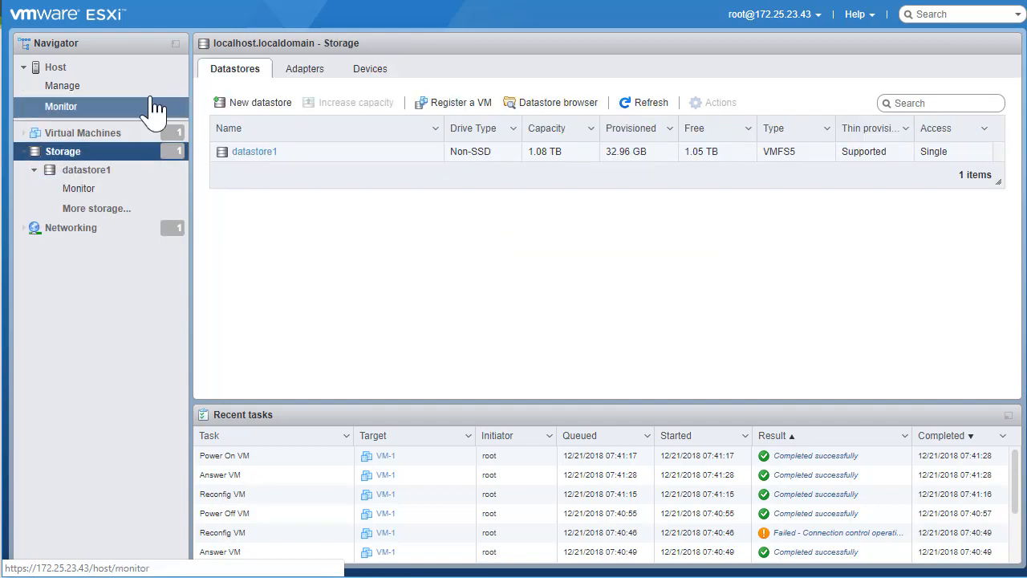
pyautogui.click(258, 154)
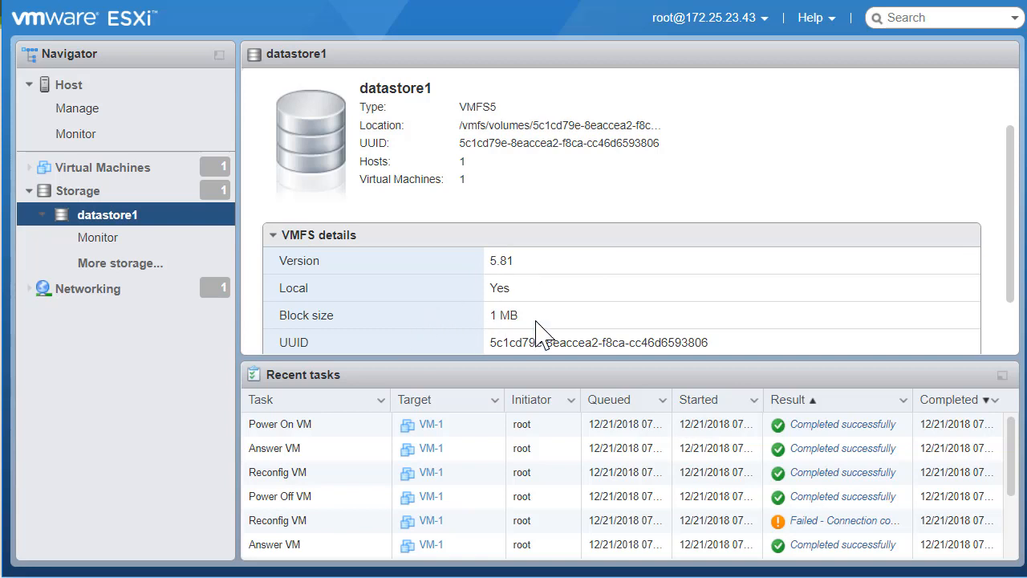
pyautogui.scroll(-2, 537, 329)
pyautogui.scroll(1, 597, 261)
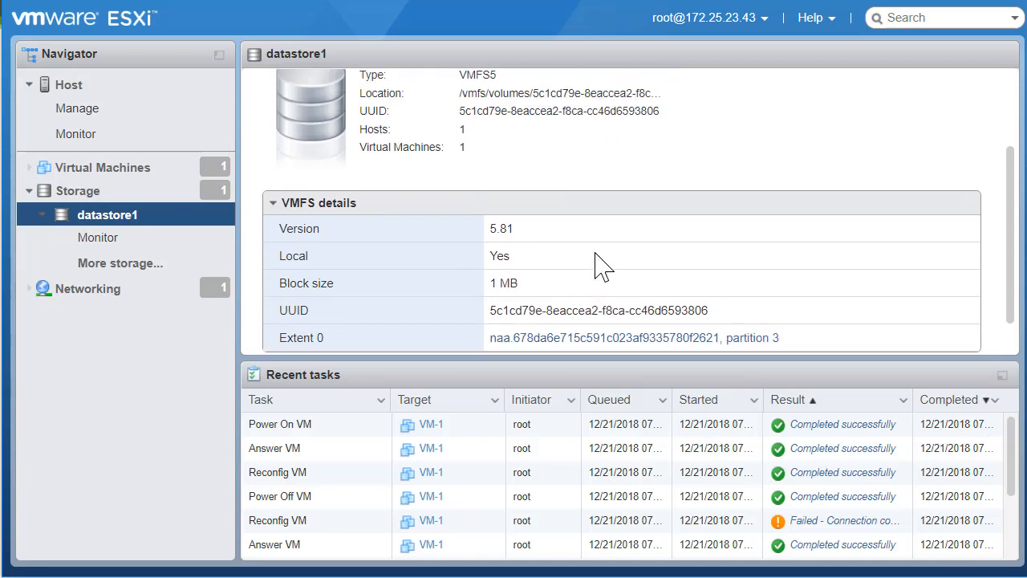
pyautogui.scroll(3, 598, 261)
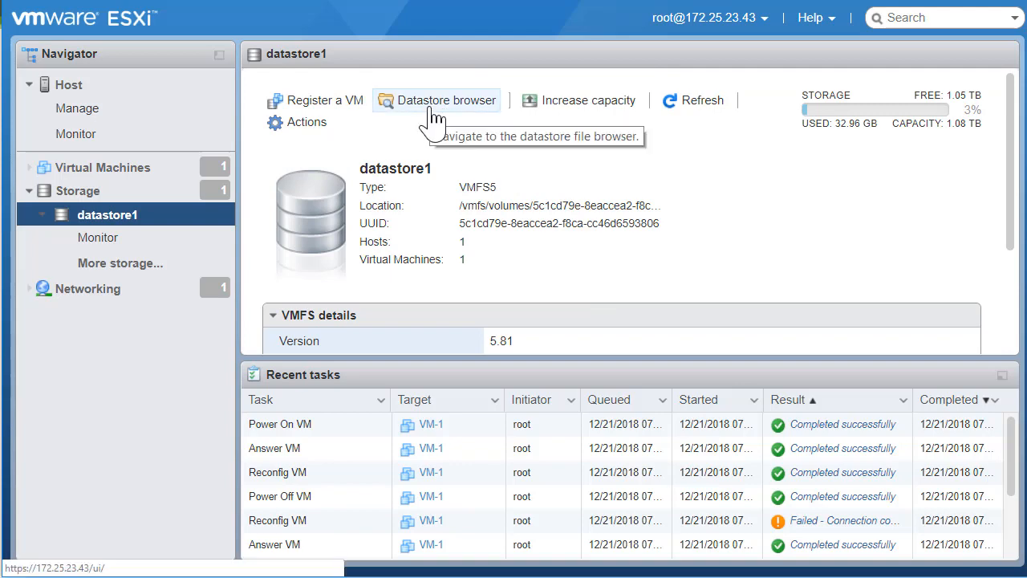
pyautogui.hotkey('ctrl', '-')
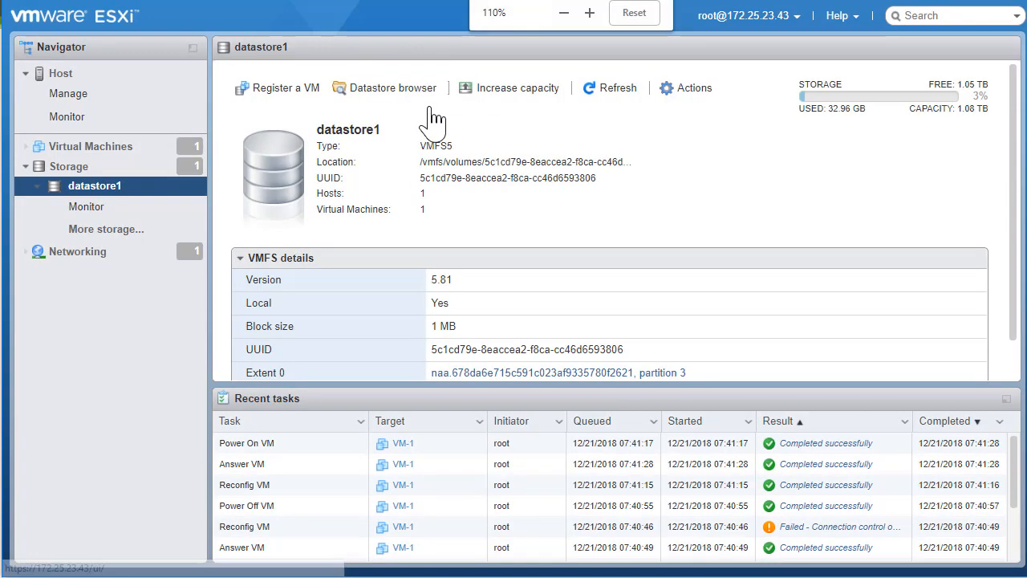
# Browse datastore1's files, view the VM-1 folder contents, then return to the datastore root
pyautogui.click(390, 95)
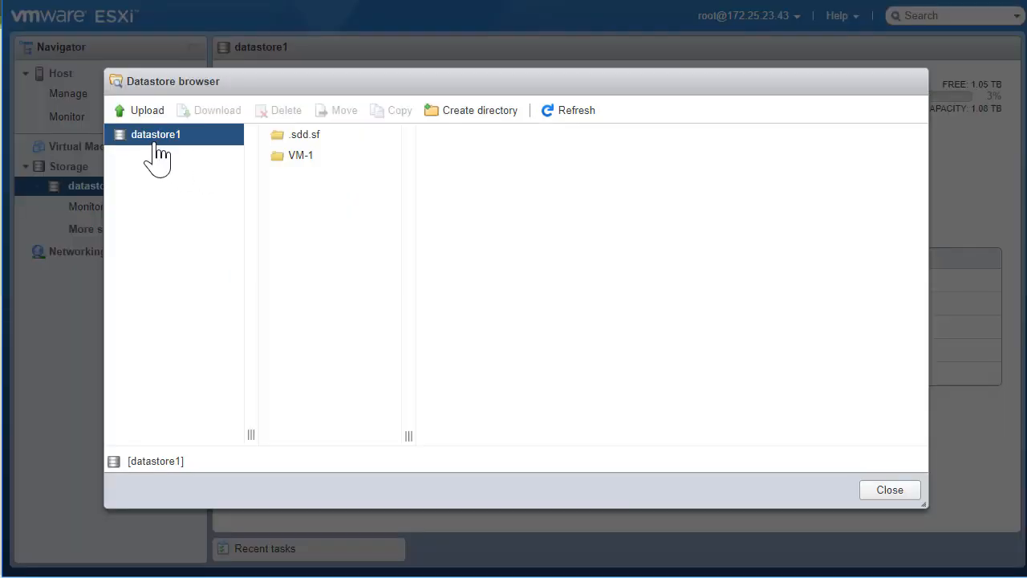
pyautogui.click(302, 160)
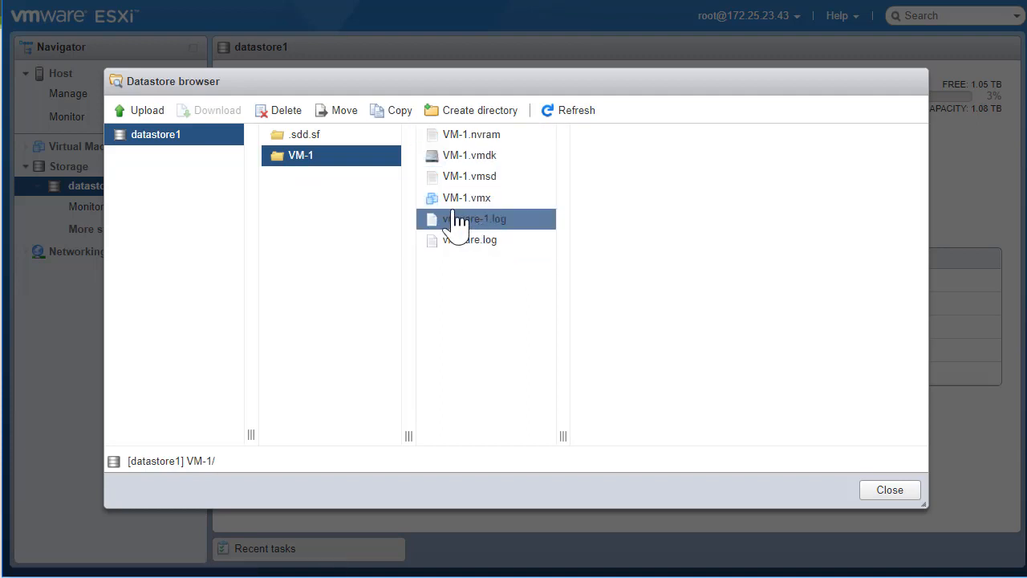
pyautogui.click(154, 140)
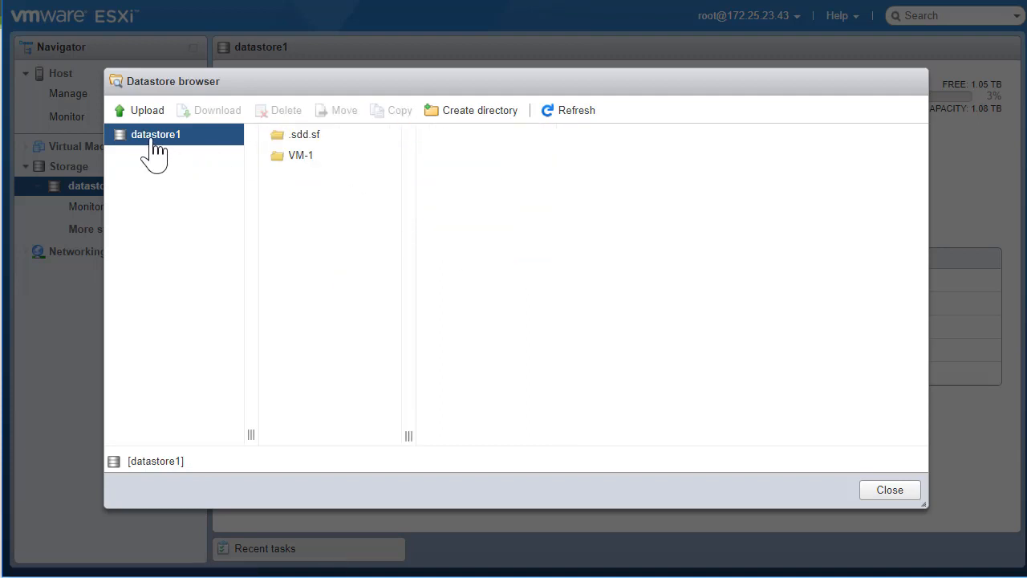
# Create a new folder named ISOFiles on datastore1
pyautogui.click(485, 112)
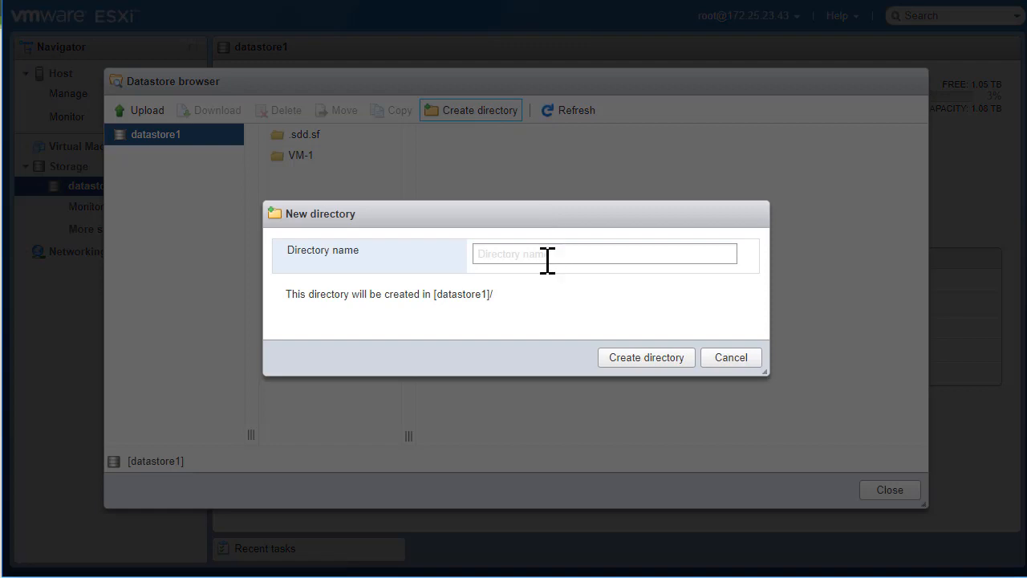
pyautogui.click(548, 256)
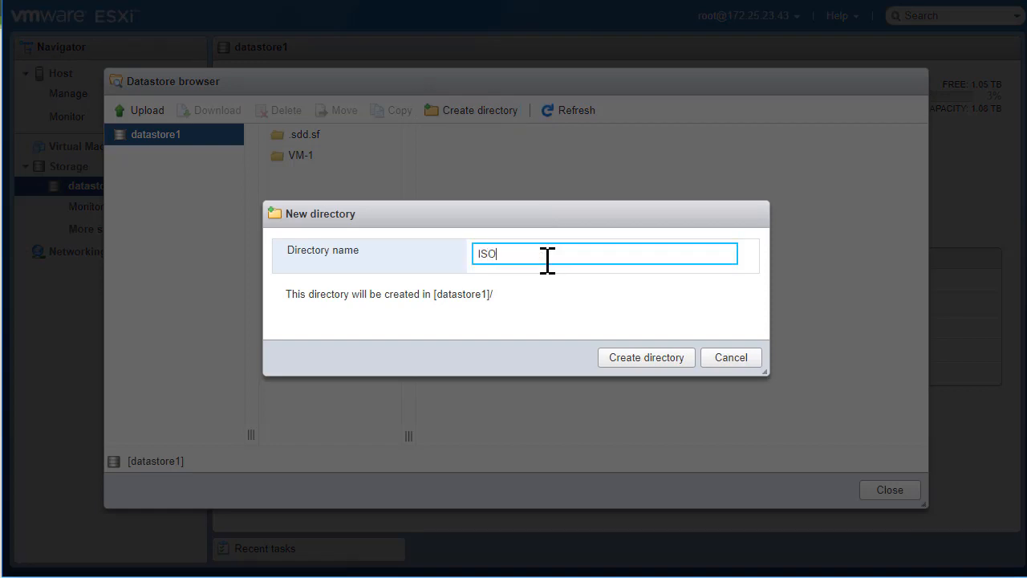
pyautogui.click(646, 358)
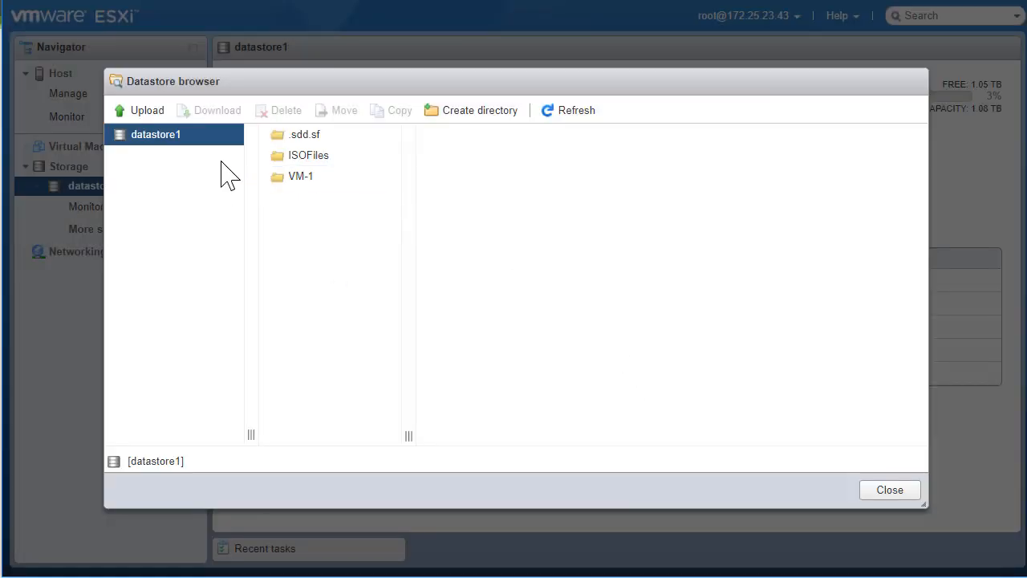
# Open the ISOFiles folder and upload the Win7-Pro.iso image into it
pyautogui.click(328, 159)
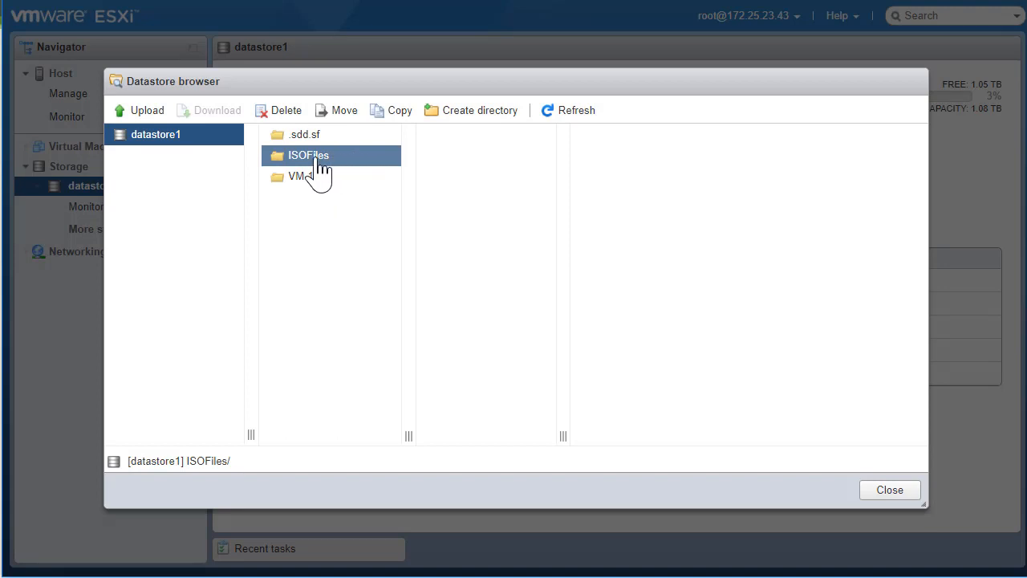
pyautogui.doubleClick(317, 159)
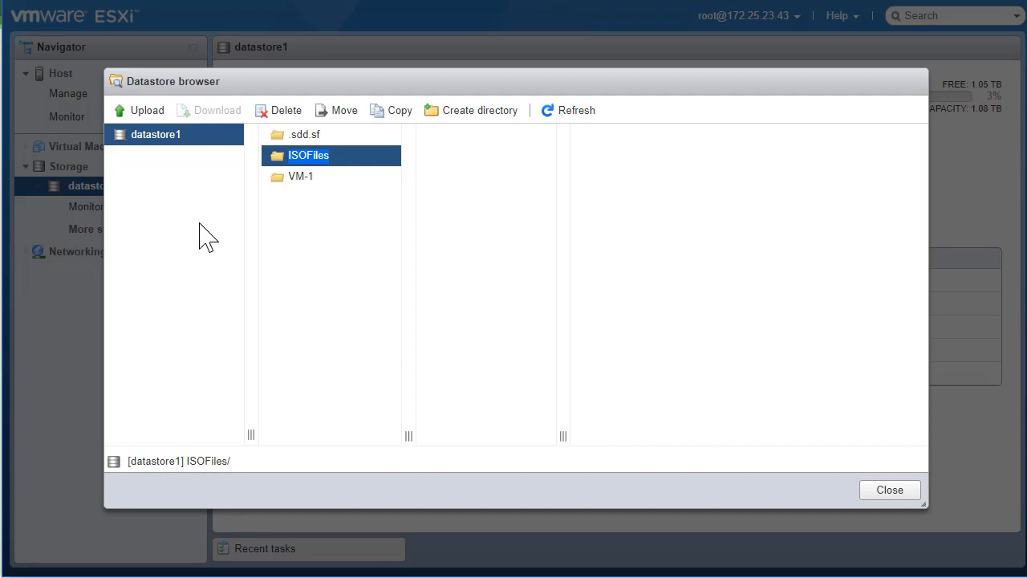
pyautogui.click(149, 114)
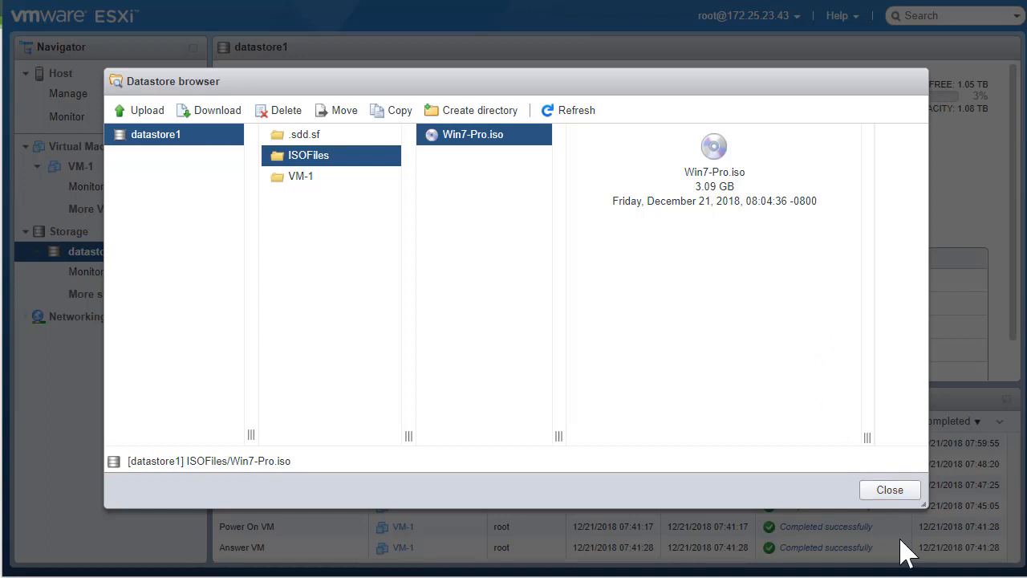
# Close the datastore browser and open Edit settings for VM-1
pyautogui.click(891, 491)
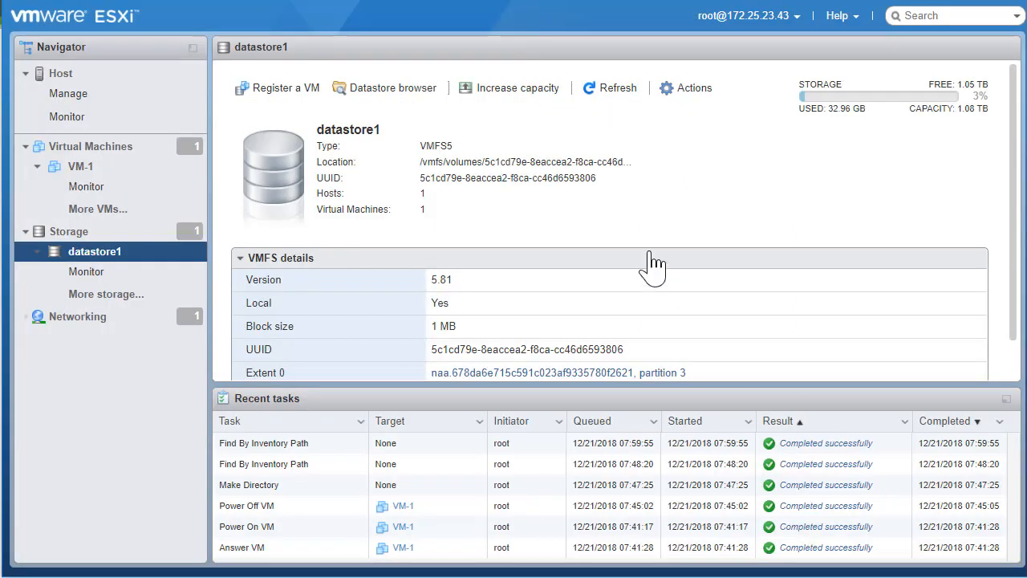
pyautogui.click(95, 154)
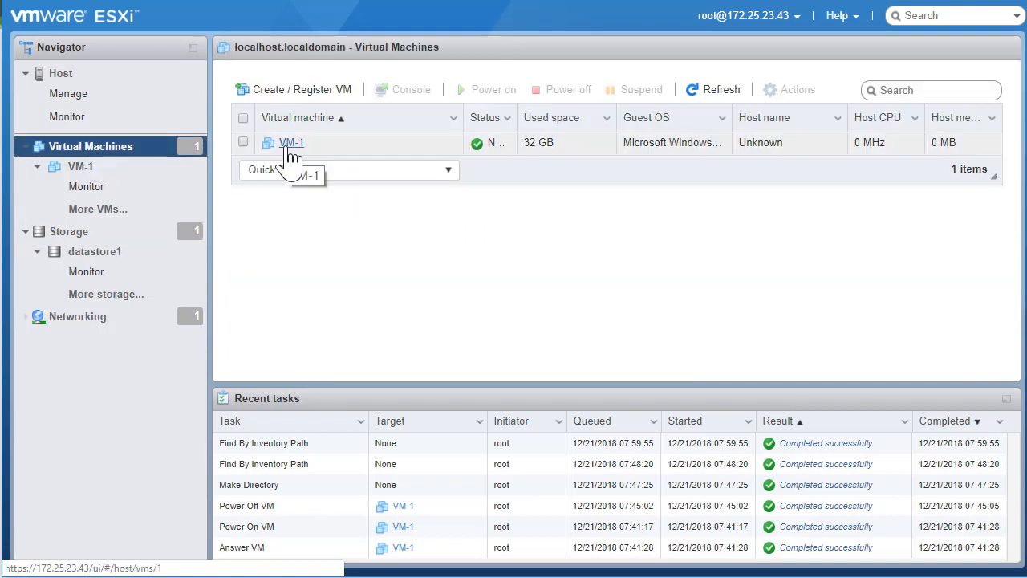
pyautogui.click(243, 143)
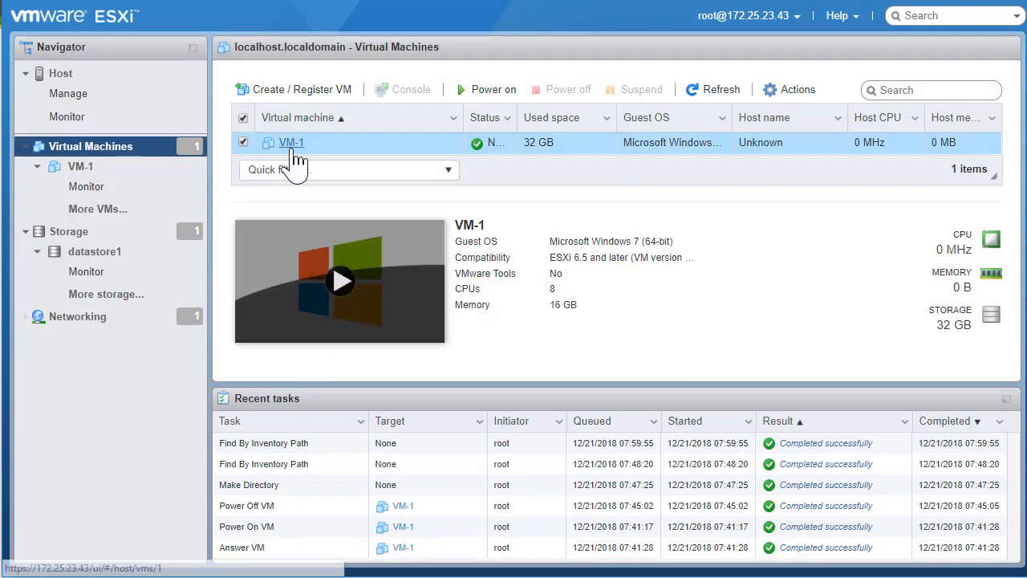
pyautogui.click(791, 99)
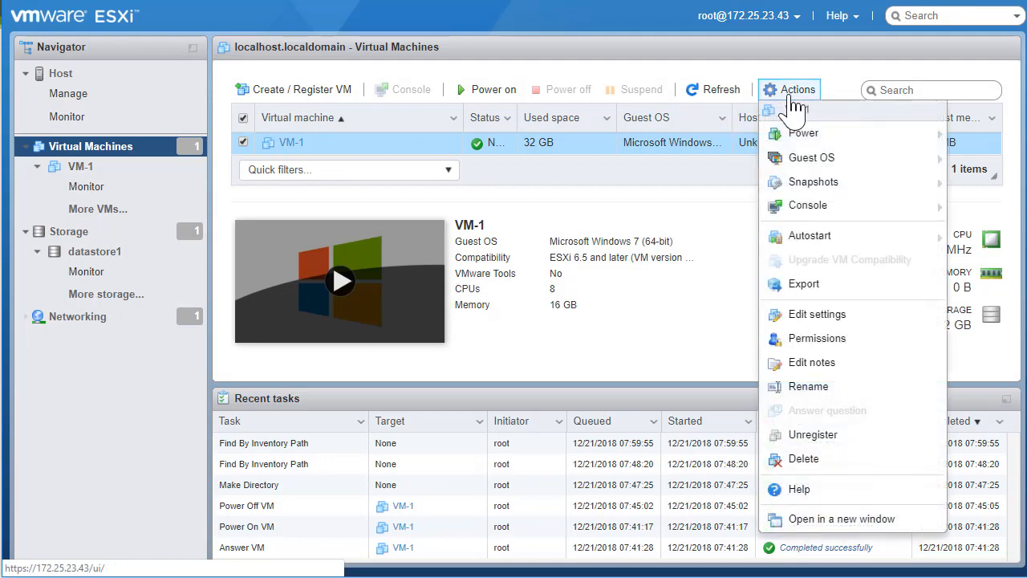
pyautogui.click(829, 315)
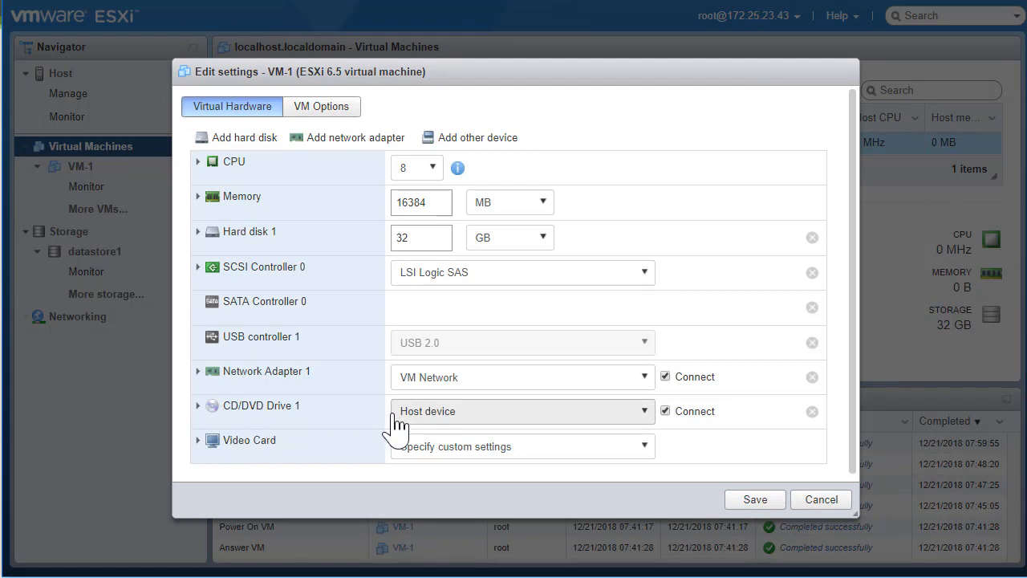
# Set CD/DVD Drive 1 to the datastore ISO file ISOFiles/Win7-Pro.iso and save
pyautogui.click(447, 418)
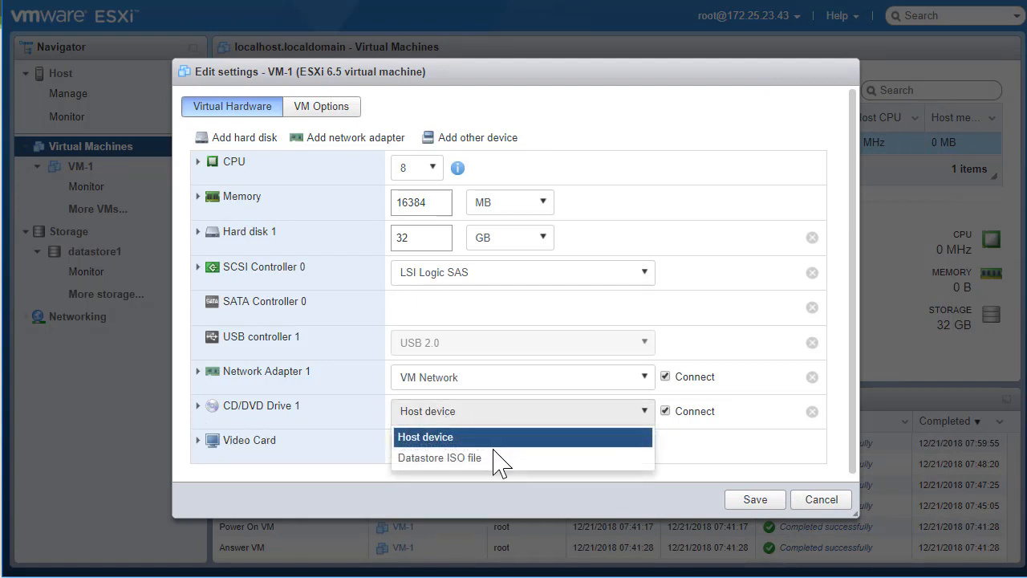
pyautogui.click(486, 464)
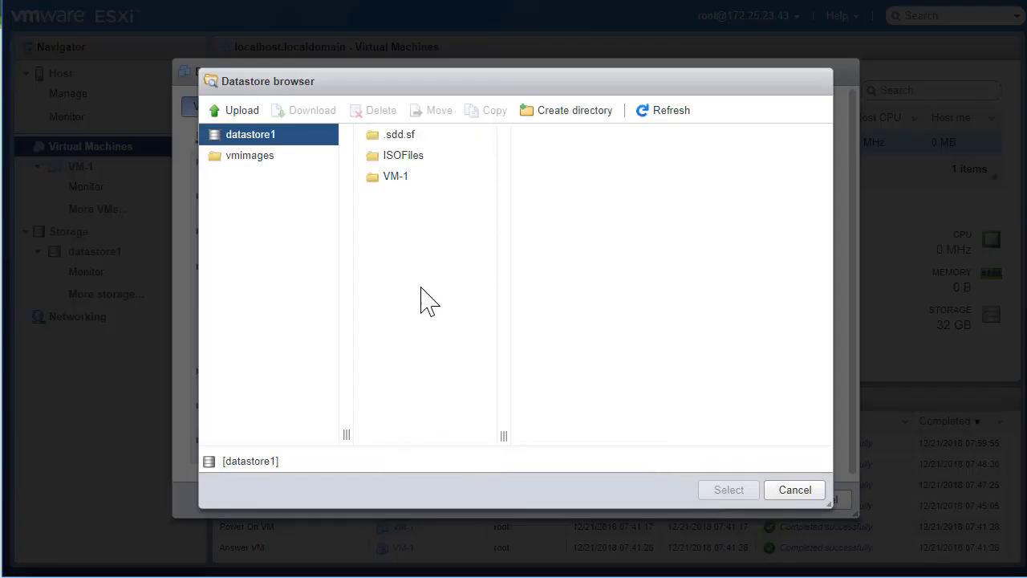
pyautogui.click(395, 165)
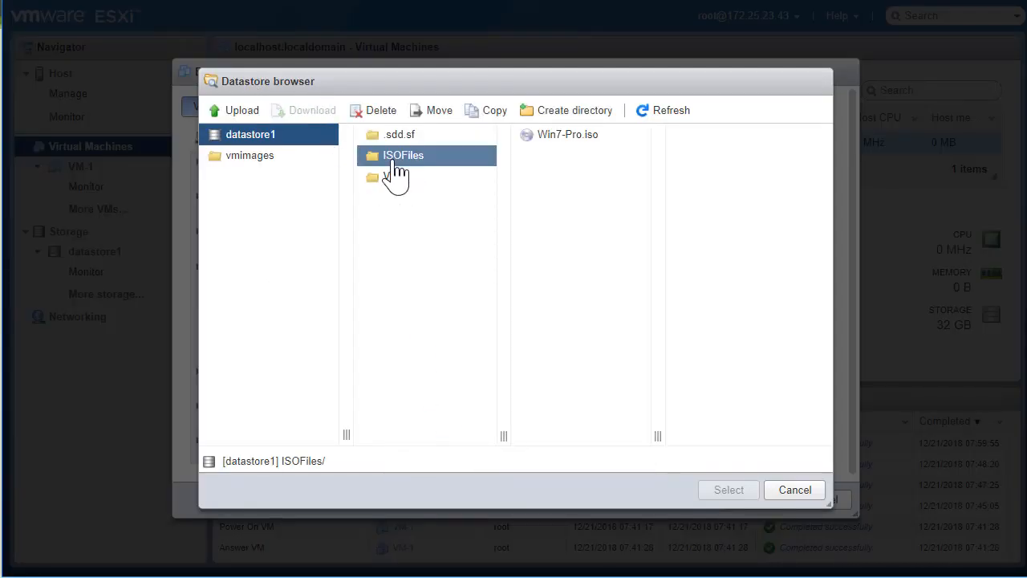
pyautogui.click(553, 138)
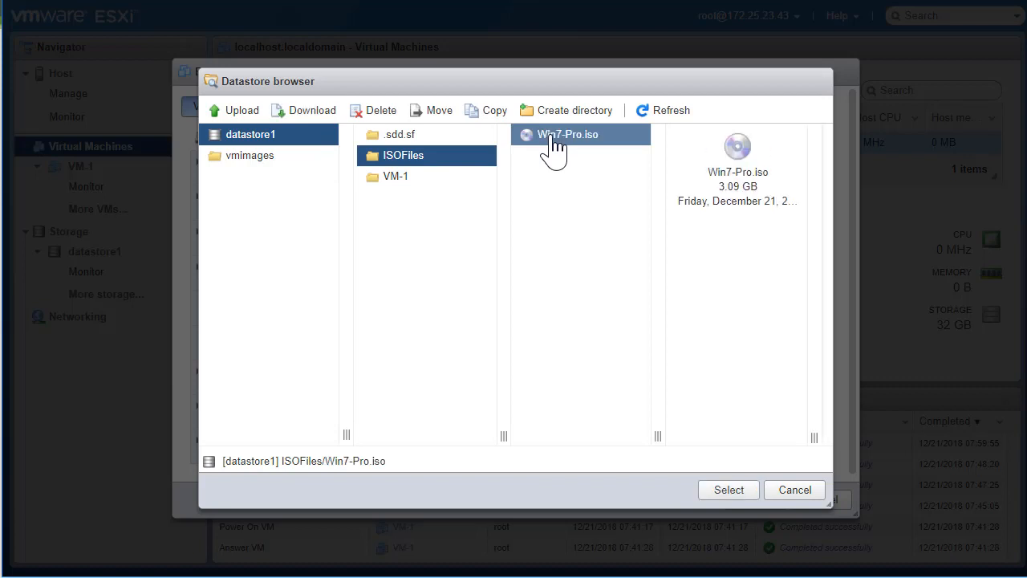
pyautogui.click(730, 491)
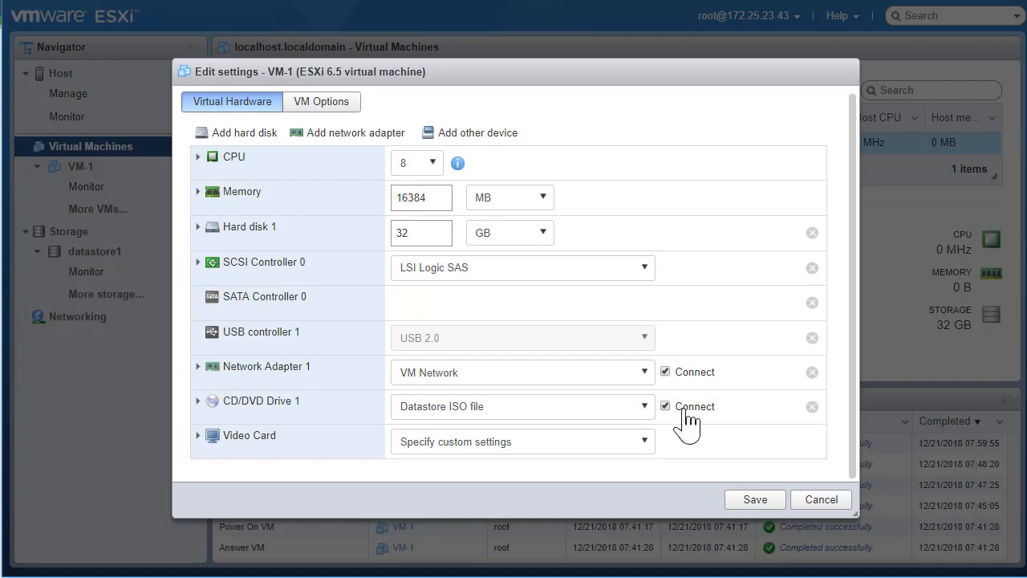
pyautogui.click(196, 402)
pyautogui.scroll(-2, 330, 410)
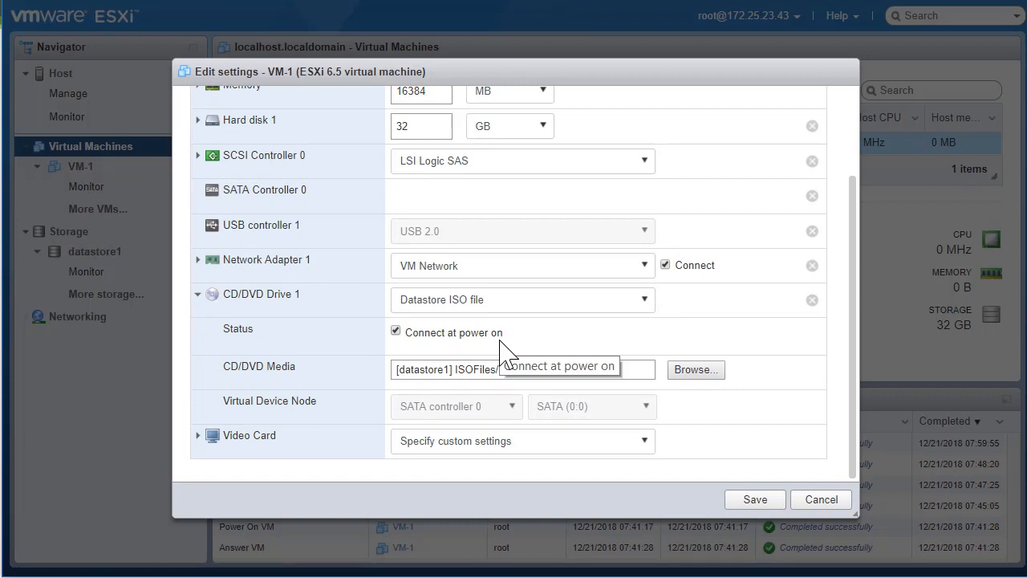
pyautogui.click(754, 504)
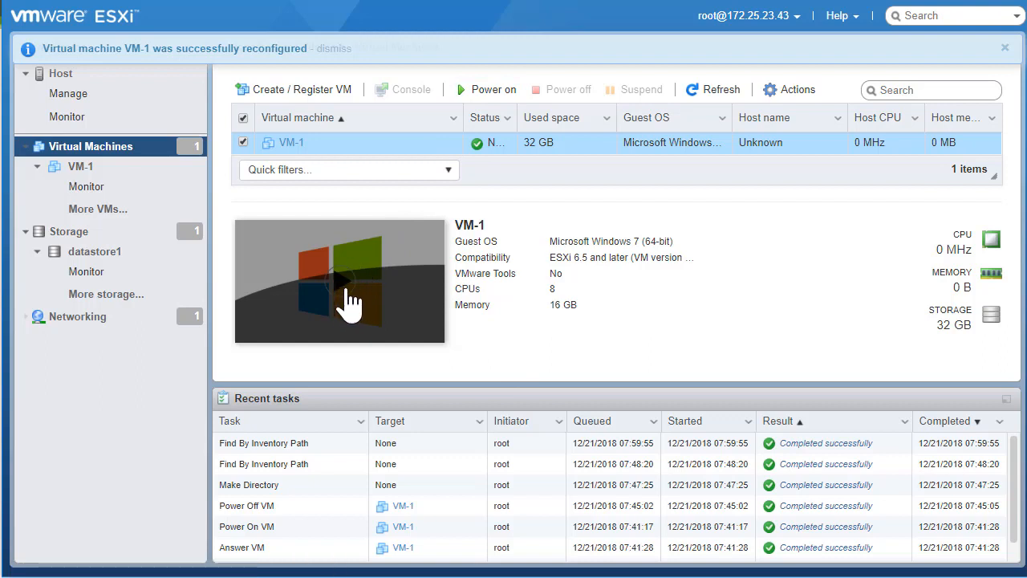
# Power on VM-1 and open its browser console showing the Windows 7 installer
pyautogui.click(495, 91)
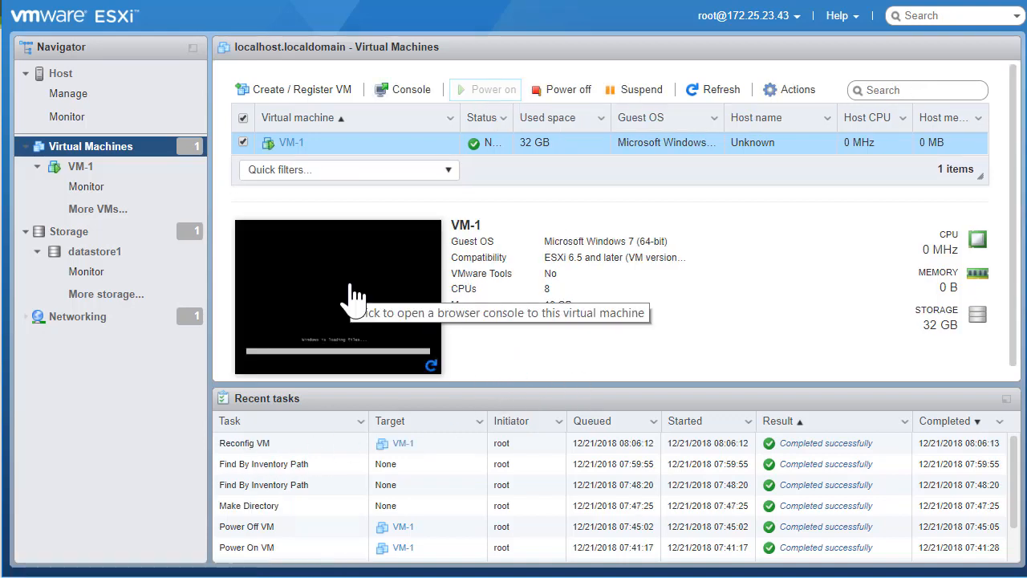
pyautogui.click(353, 297)
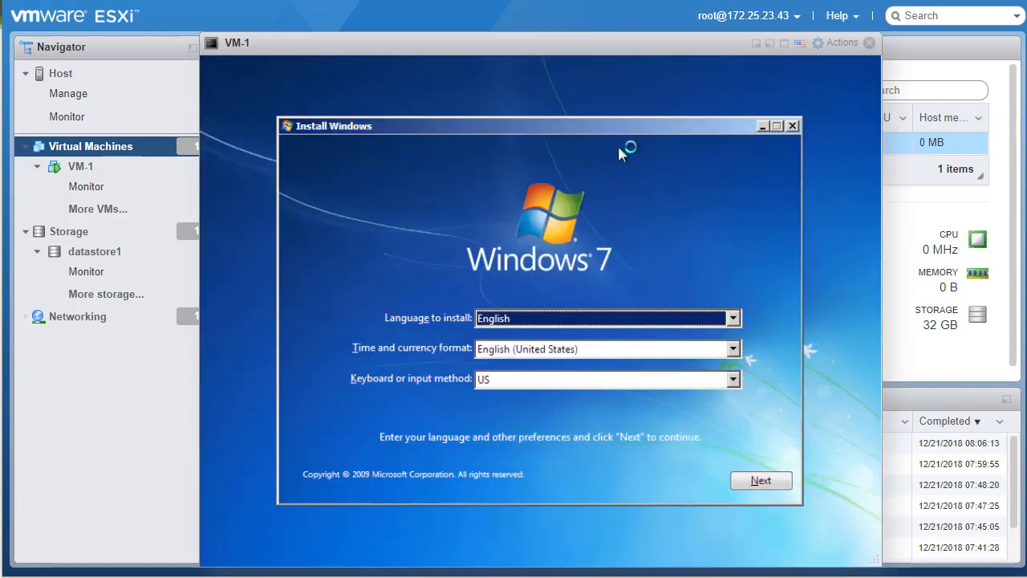
# Keep the default language settings, choose Install now, and accept the Windows 7 license terms
pyautogui.moveTo(549, 125); pyautogui.dragTo(541, 99)
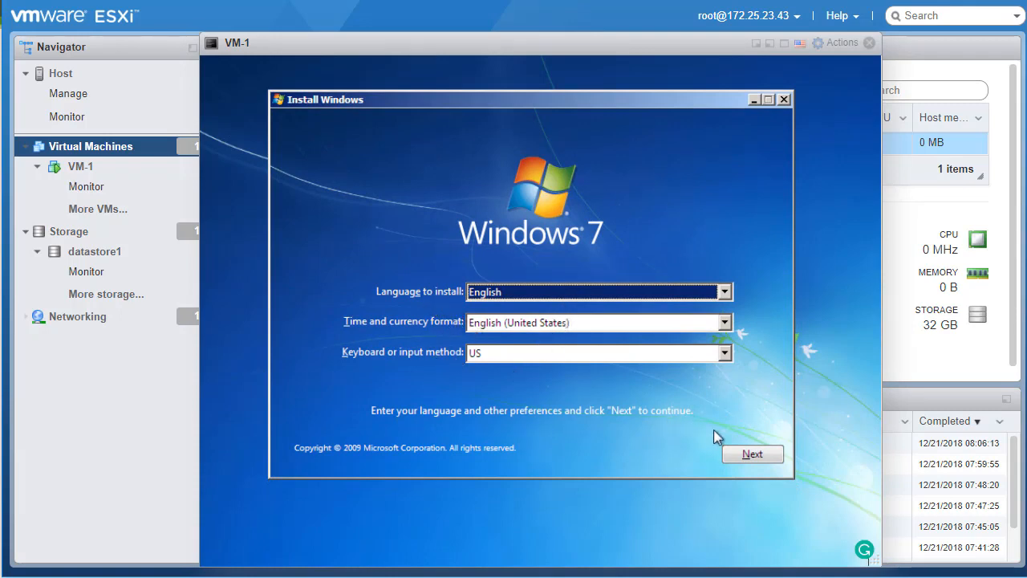
pyautogui.click(735, 459)
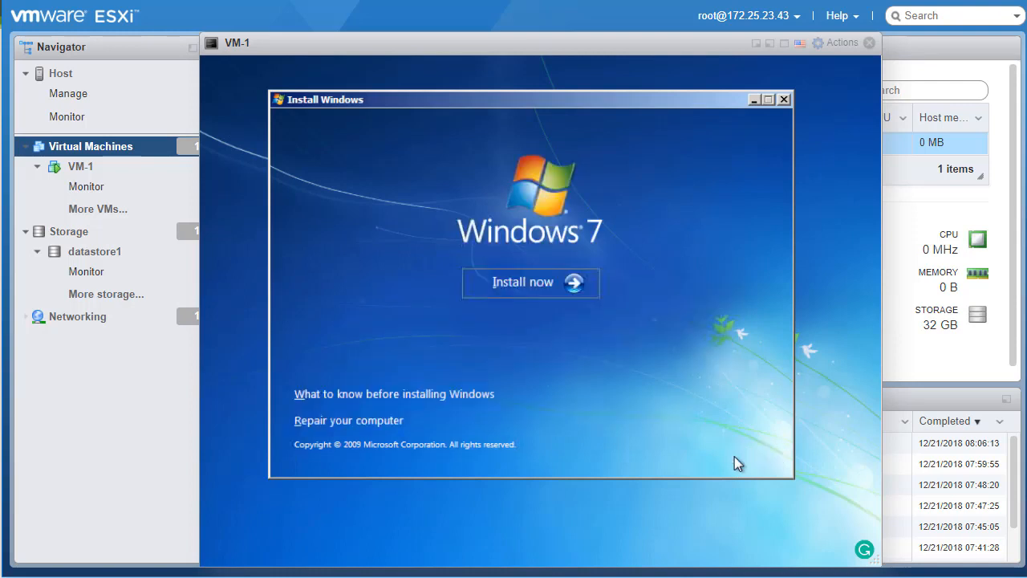
pyautogui.click(537, 287)
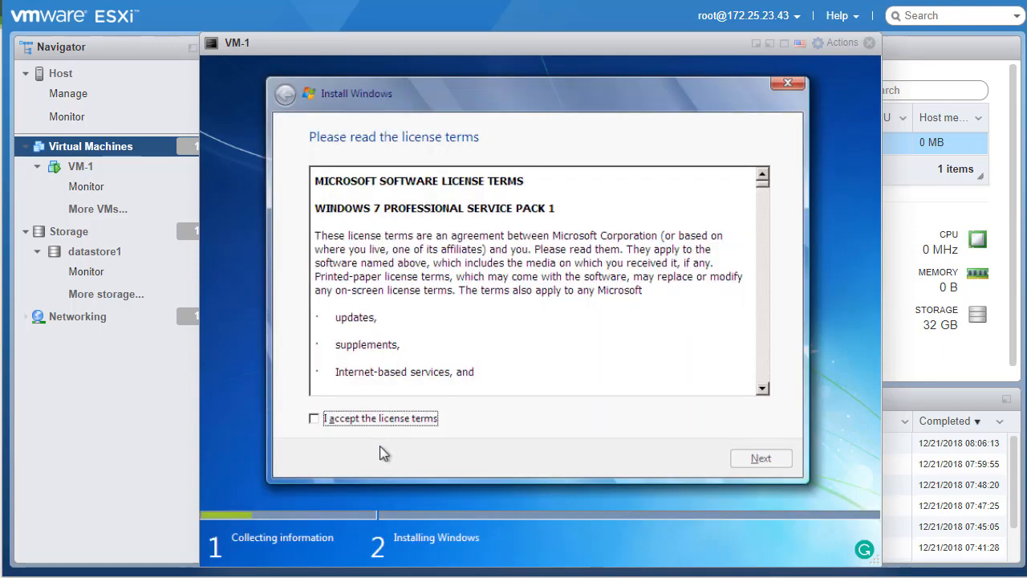
pyautogui.click(383, 423)
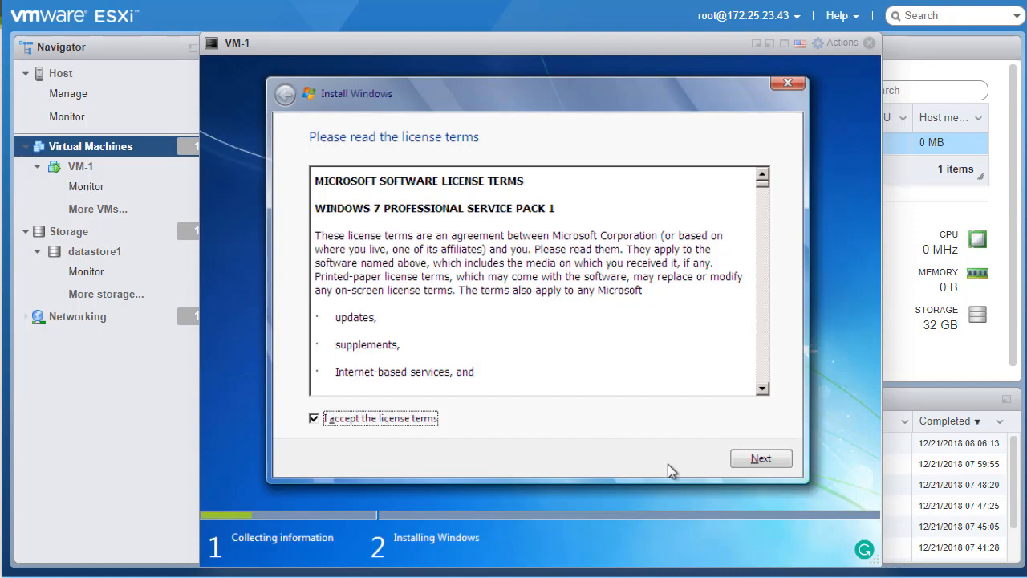
pyautogui.click(767, 463)
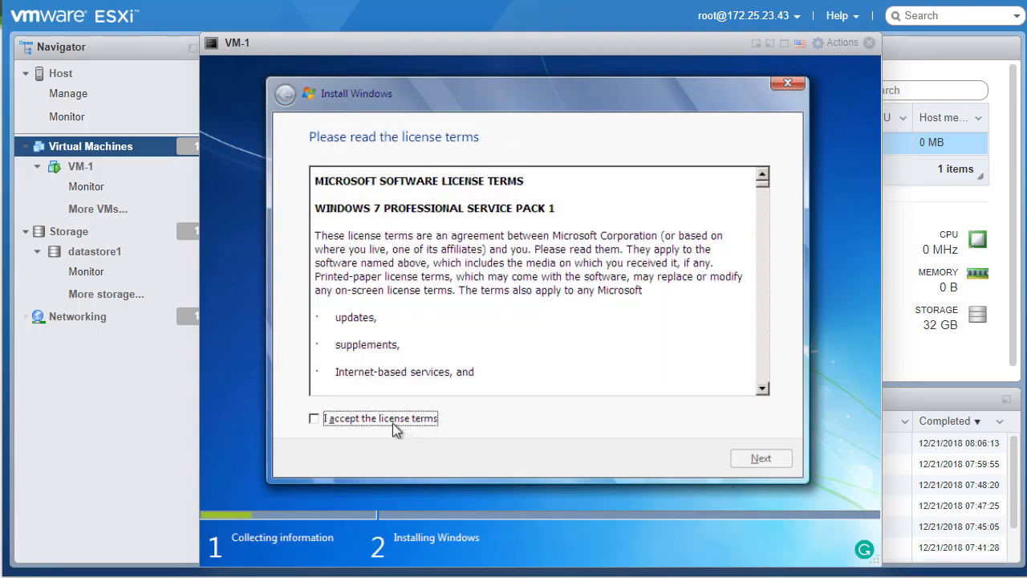
pyautogui.click(392, 423)
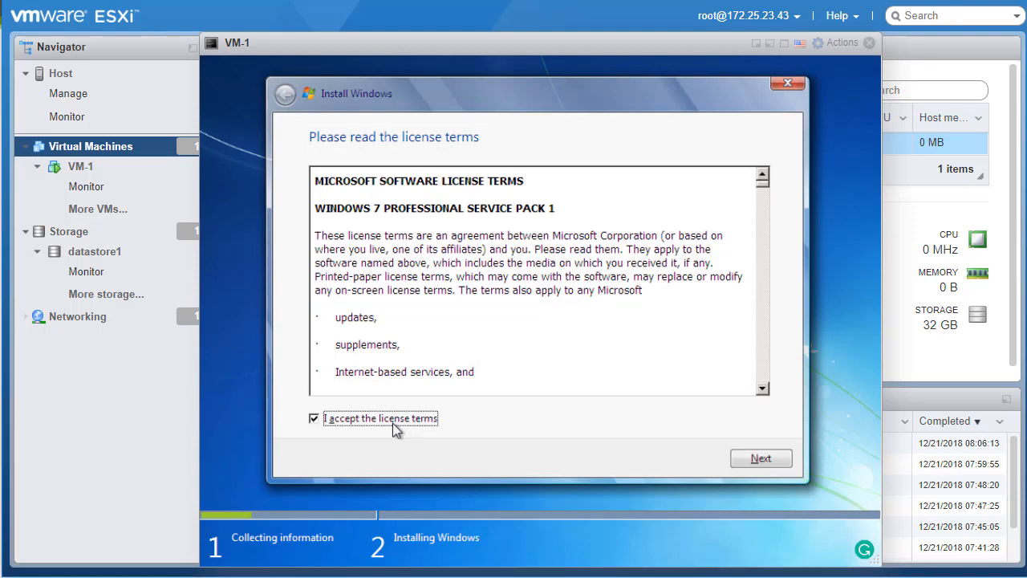
pyautogui.click(778, 464)
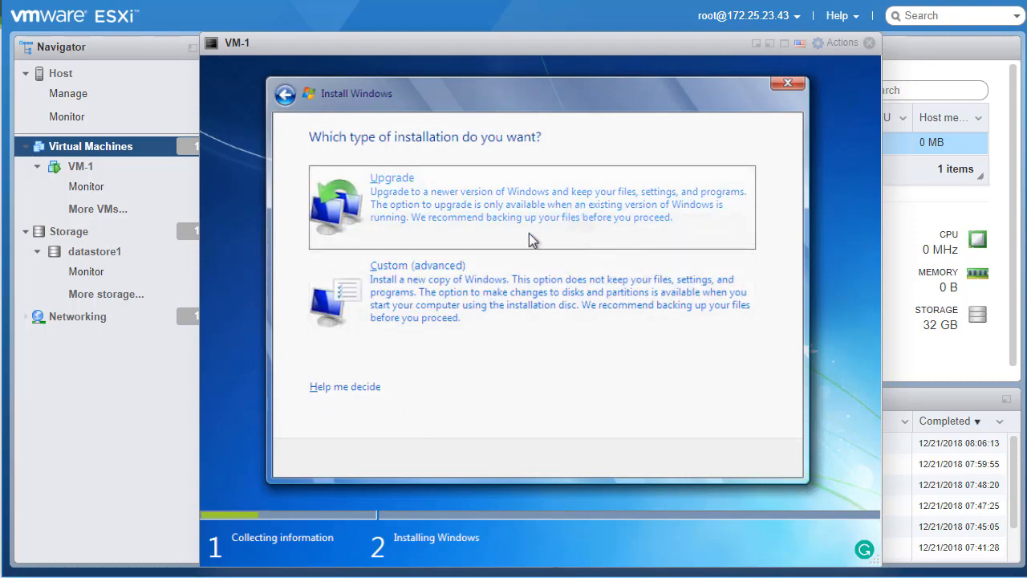
# Choose a Custom (advanced) install onto Disk 0's 32 GB unallocated space
pyautogui.click(418, 292)
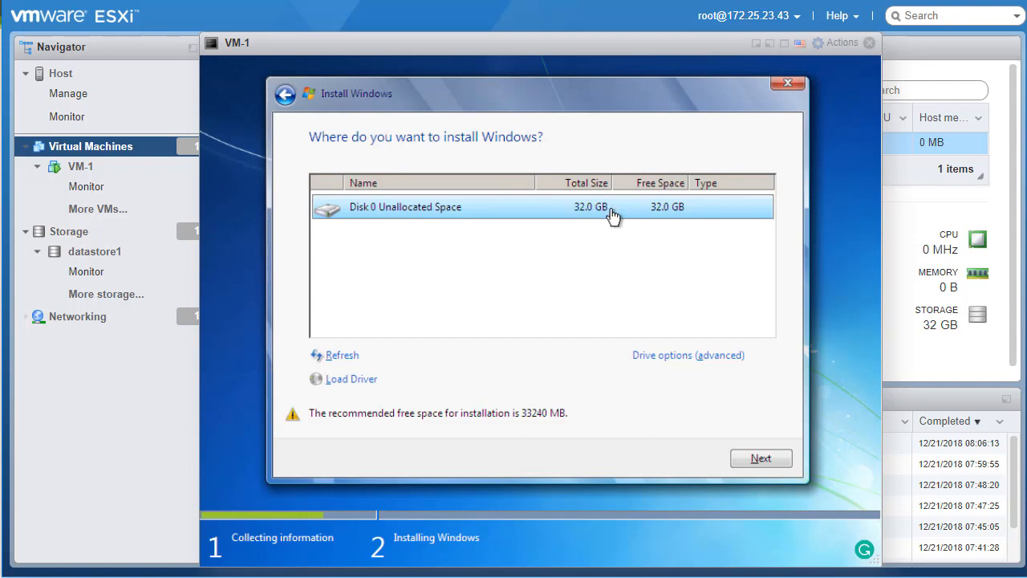
pyautogui.click(747, 460)
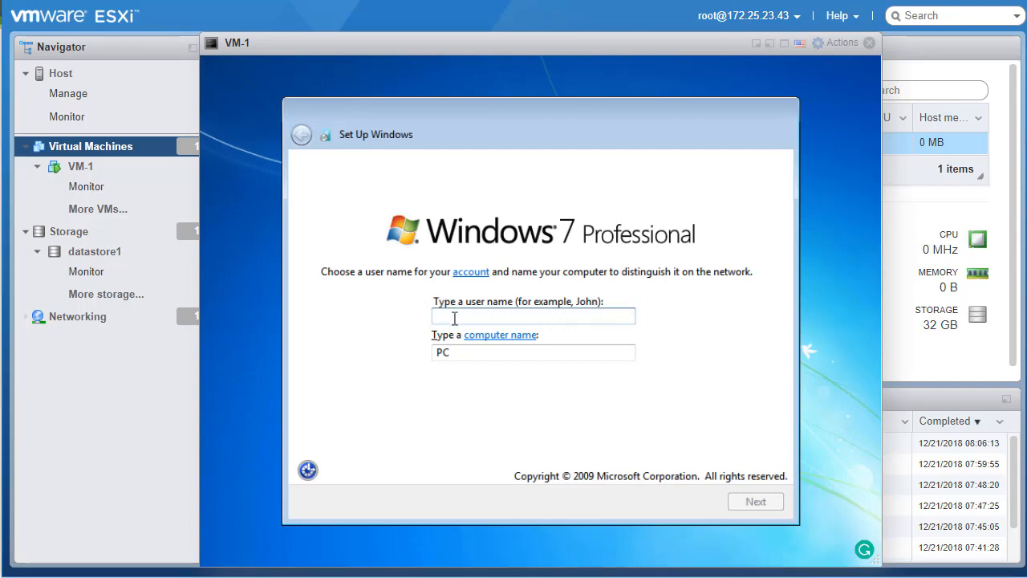
# Enter user name 'admin' and replace the computer name with VM-43-1
pyautogui.write('admin')
pyautogui.press('Tab')
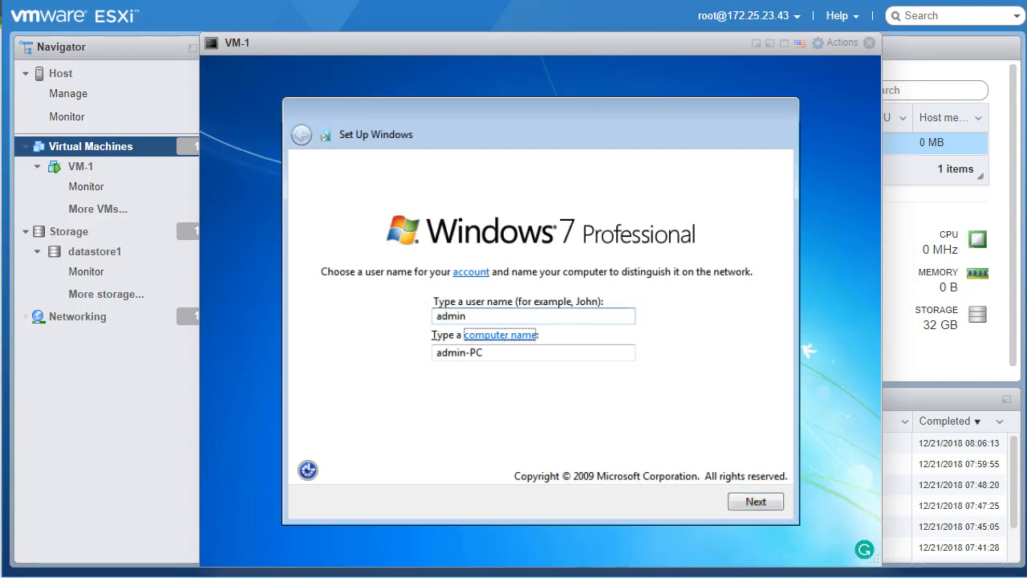
pyautogui.press('Tab')
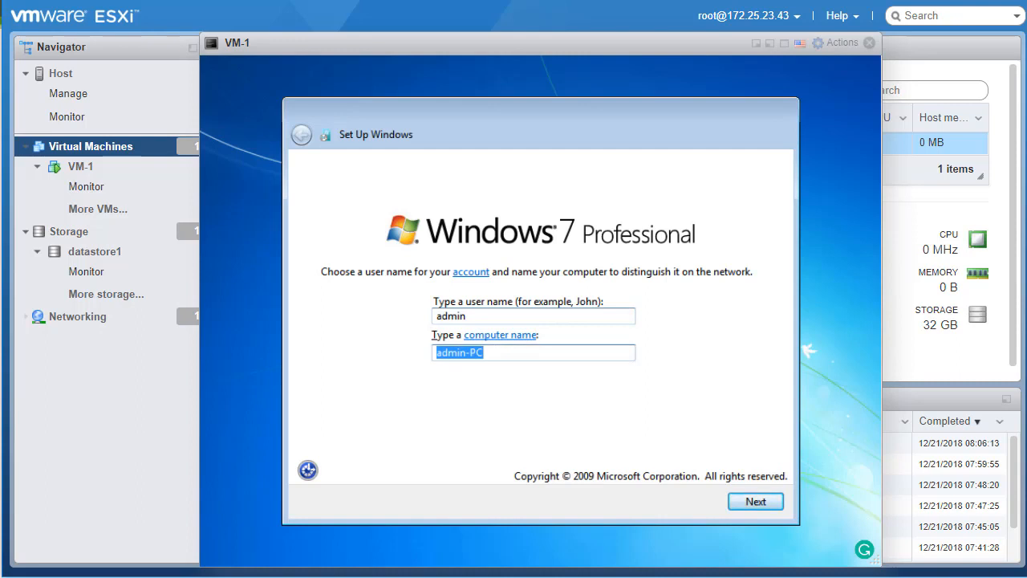
pyautogui.write('VM')
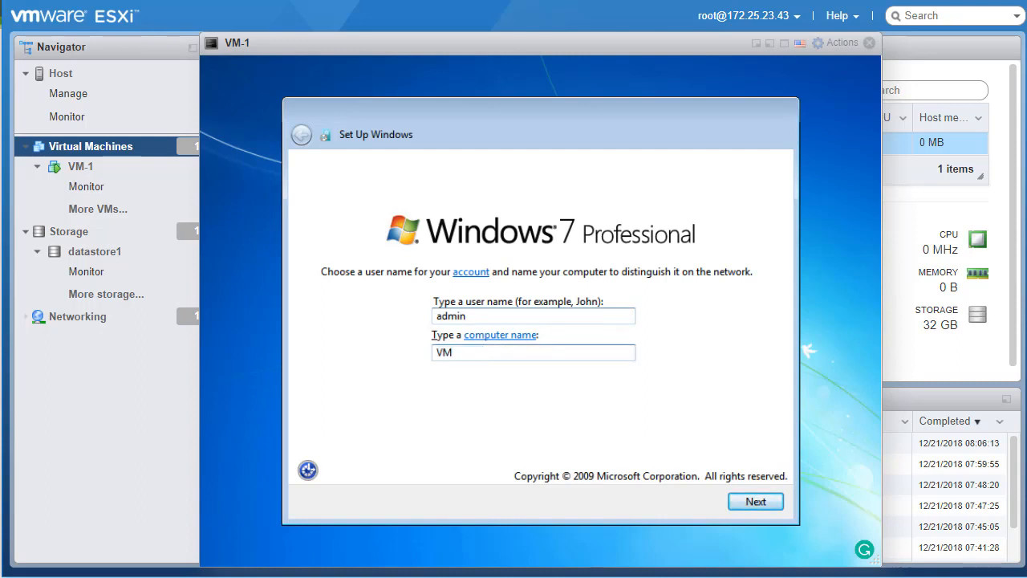
pyautogui.write('-43-1')
pyautogui.click(739, 502)
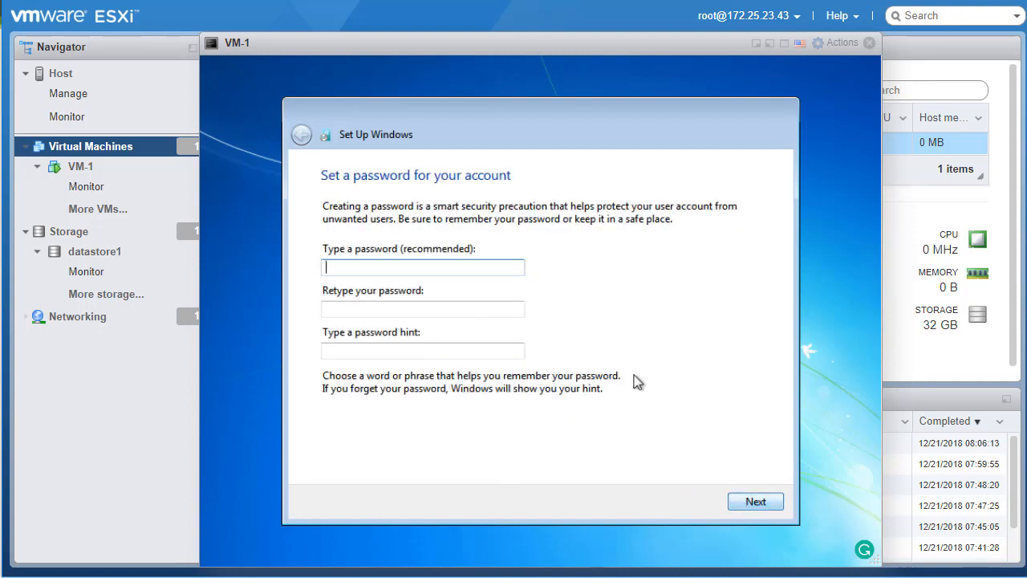
# Enter and confirm the account password with hint 'regular', then skip the product key with automatic activation off
pyautogui.write('P@ssw0rd')
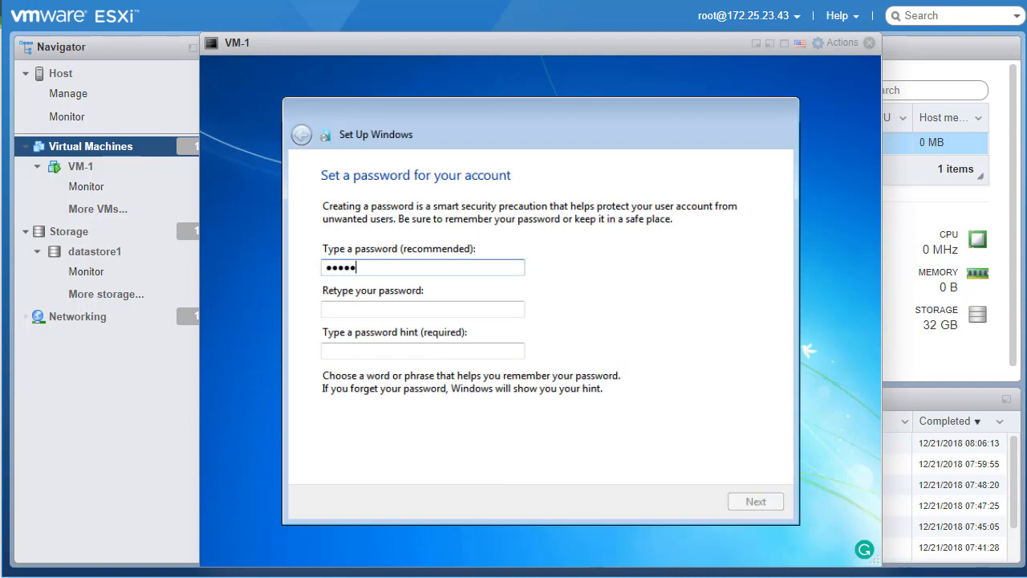
pyautogui.press('Tab')
pyautogui.write('P@ssw0rd')
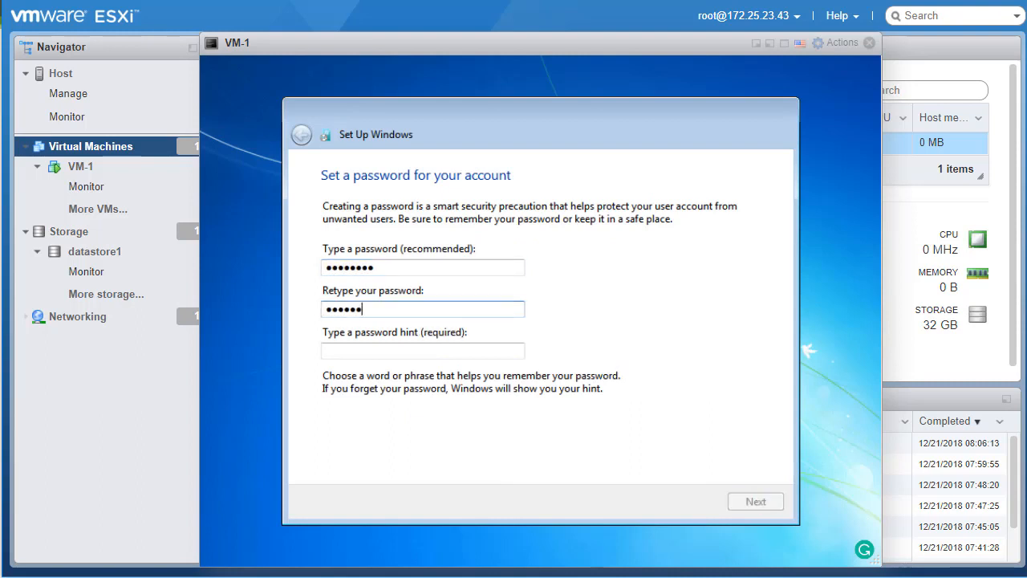
pyautogui.press('Tab')
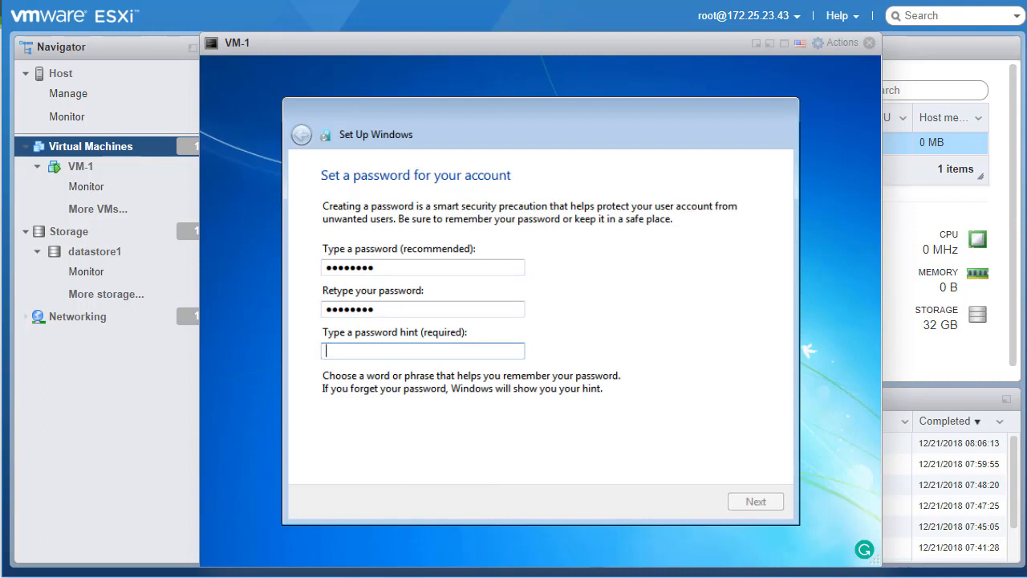
pyautogui.write('regular')
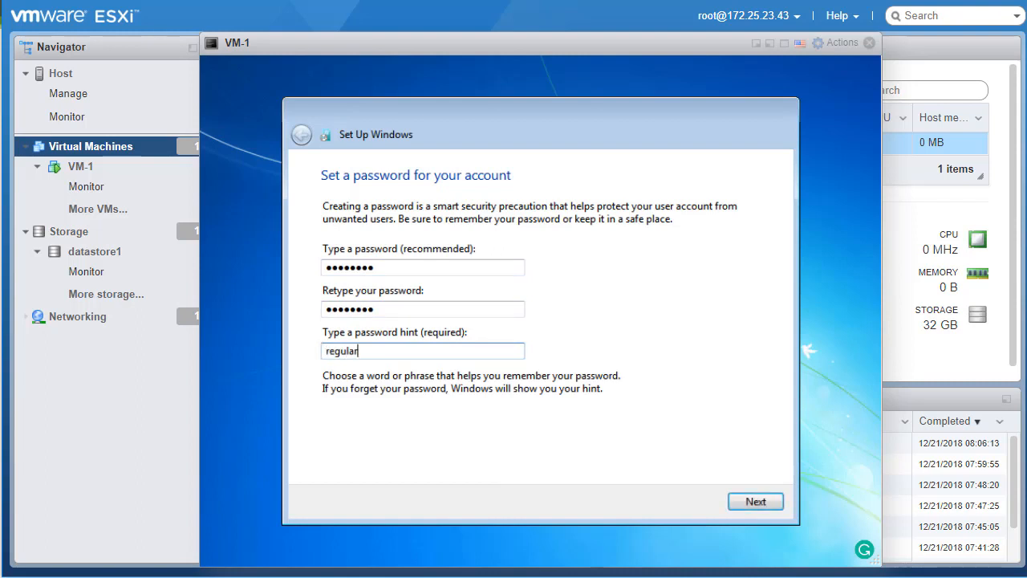
pyautogui.click(764, 499)
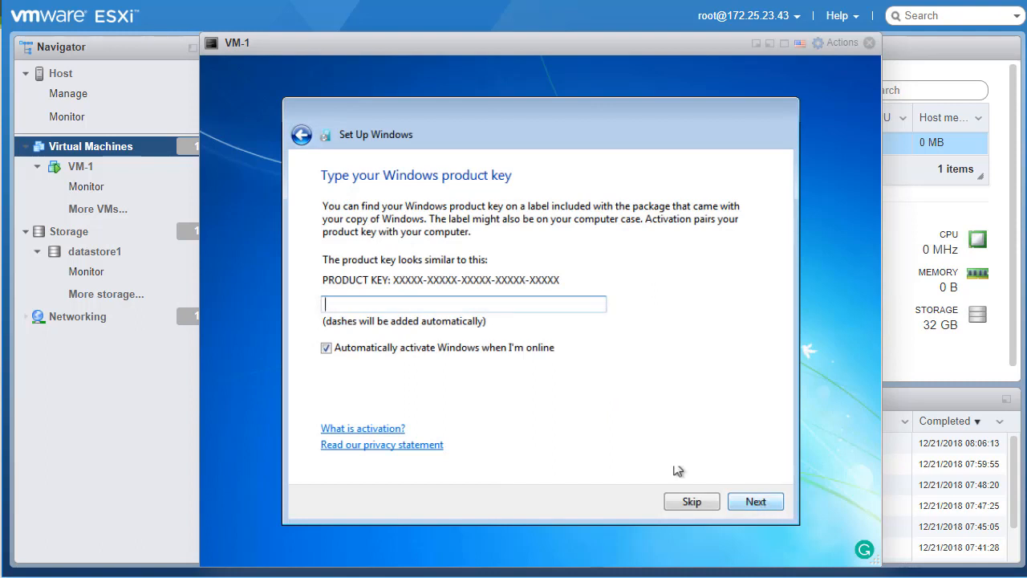
pyautogui.click(516, 351)
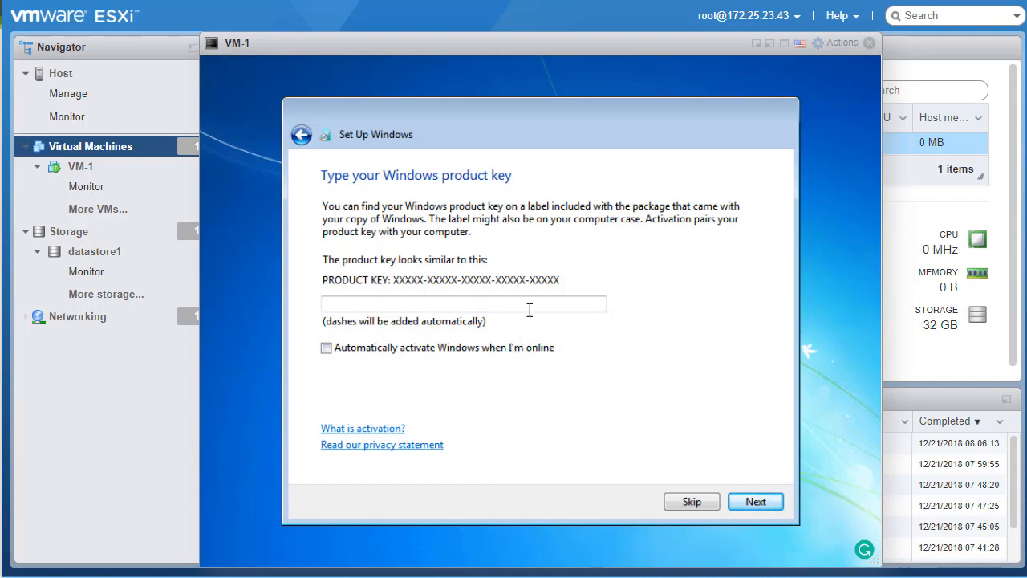
pyautogui.click(769, 509)
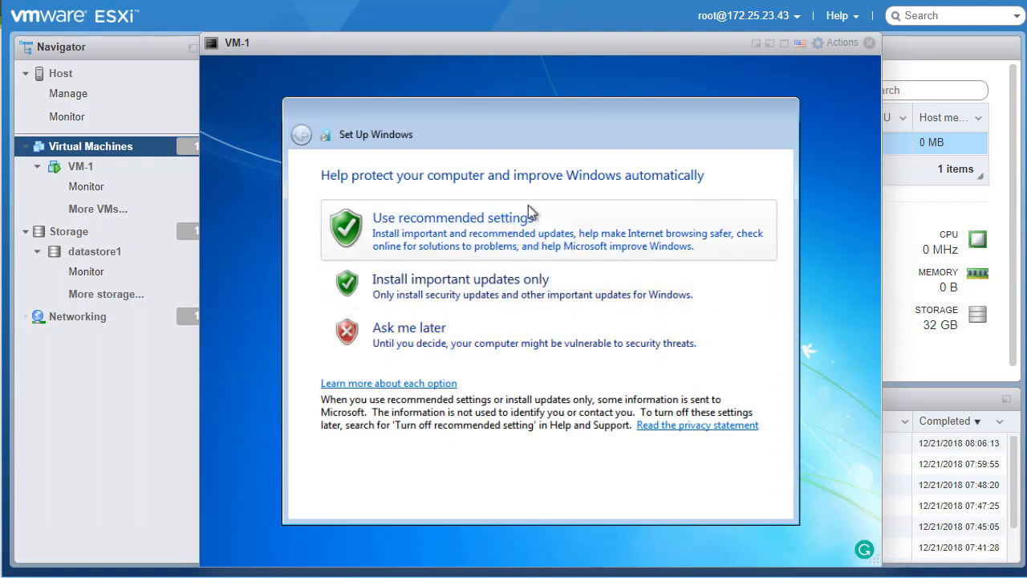
# Postpone the update choice, keep the time and date settings, and choose Home network
pyautogui.click(487, 333)
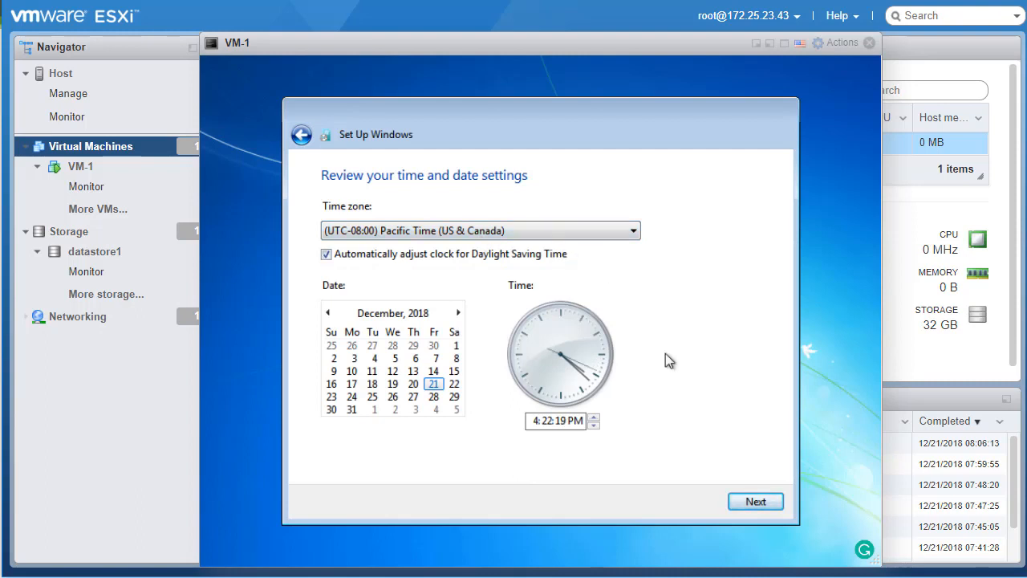
pyautogui.click(753, 502)
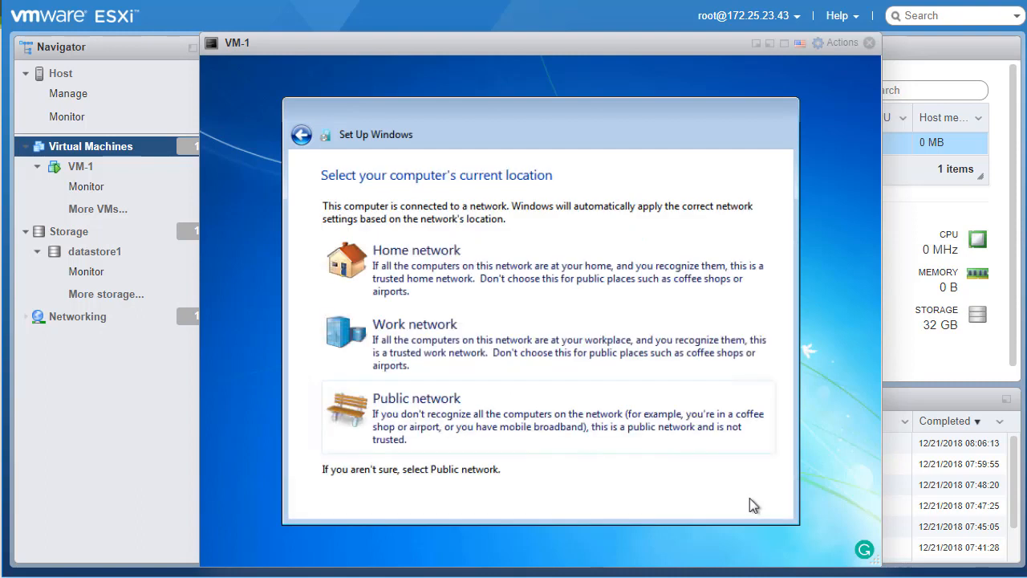
pyautogui.click(510, 273)
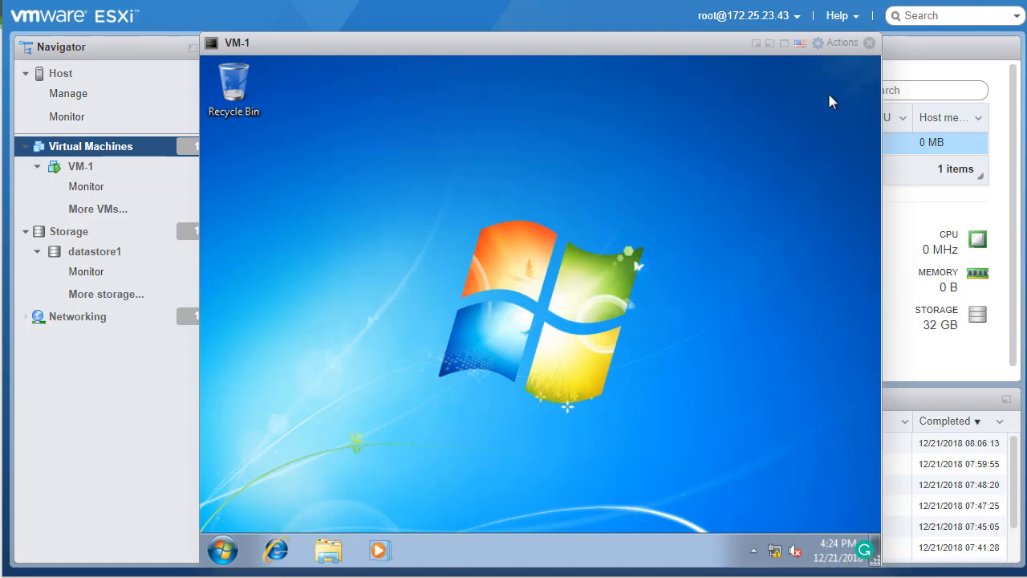
# In VM-1's settings, untick Connect at power on for CD/DVD Drive 1 and save
pyautogui.click(836, 47)
pyautogui.click(861, 347)
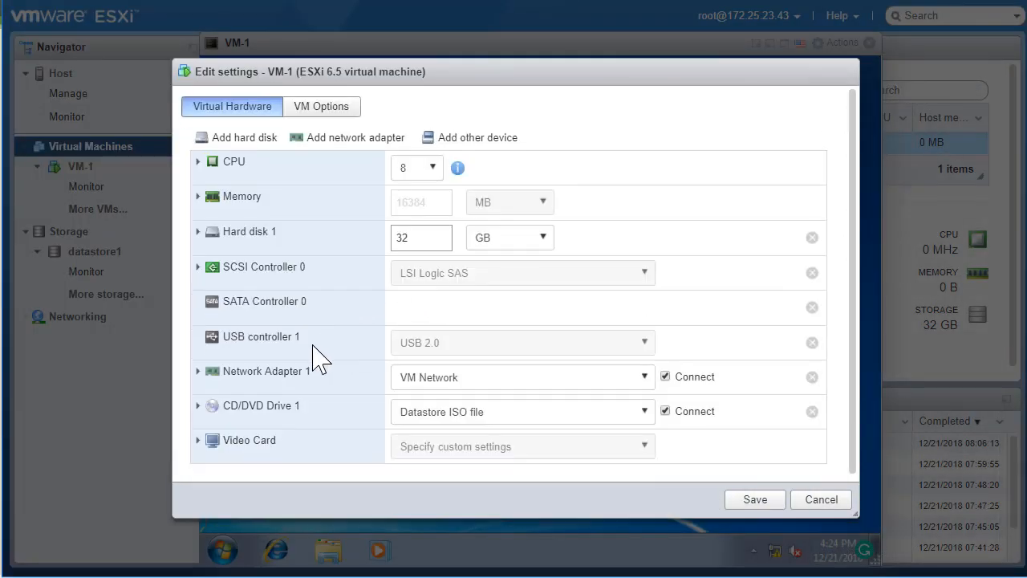
pyautogui.click(199, 407)
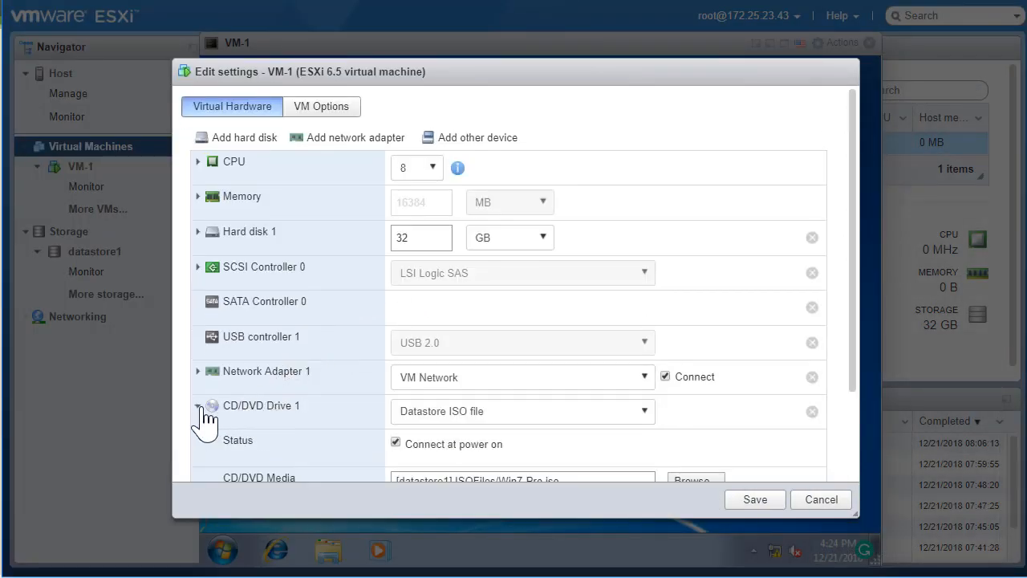
pyautogui.click(454, 444)
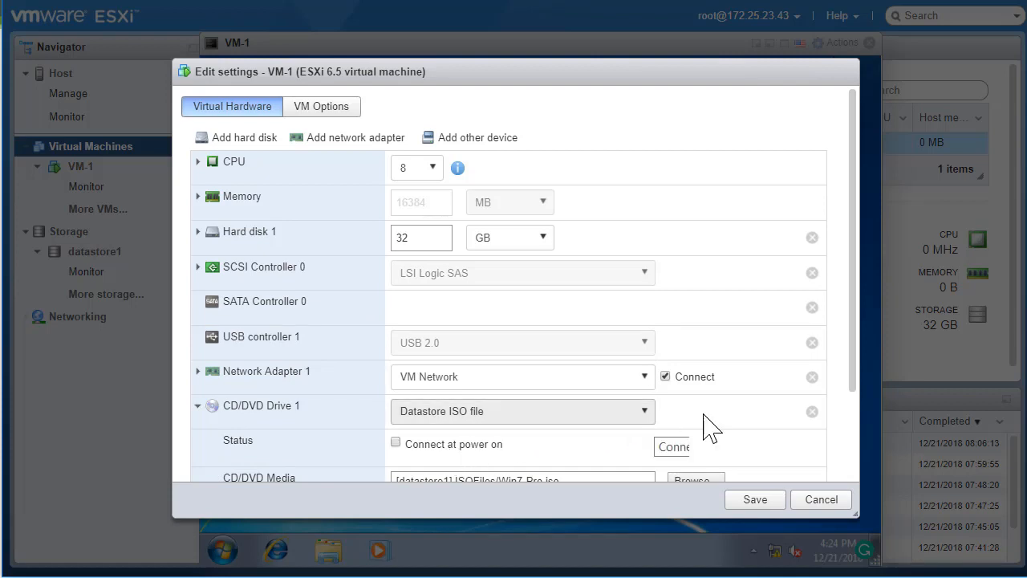
pyautogui.click(755, 499)
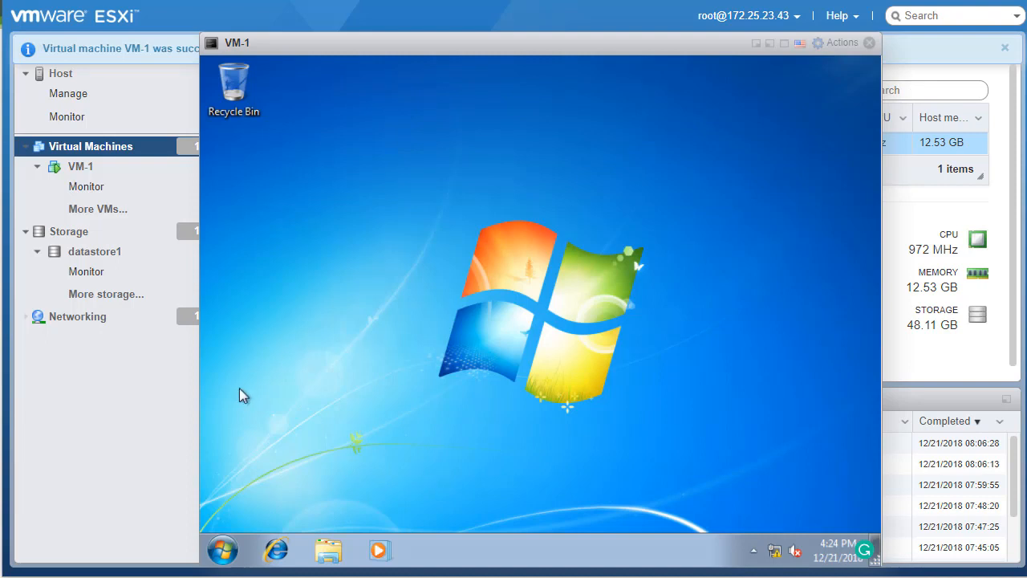
# Set Windows Update in Control Panel to 'Never check for updates' and close the window
pyautogui.click(224, 553)
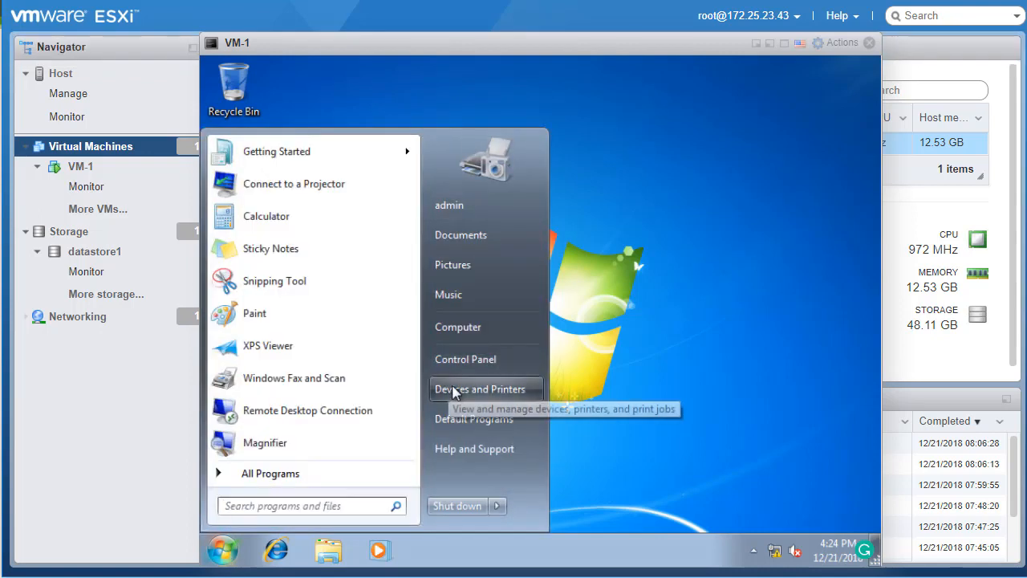
pyautogui.click(473, 366)
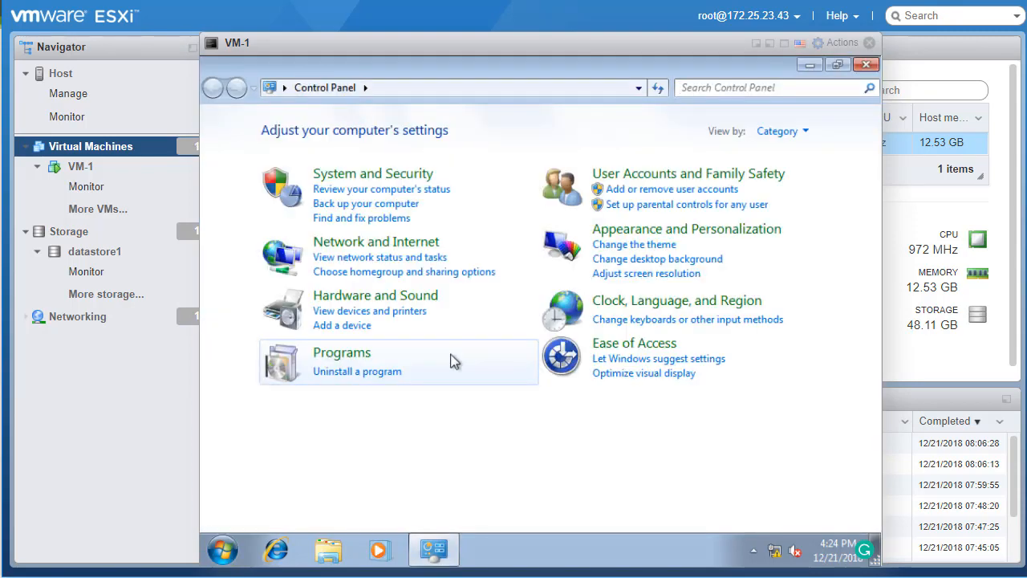
pyautogui.click(410, 182)
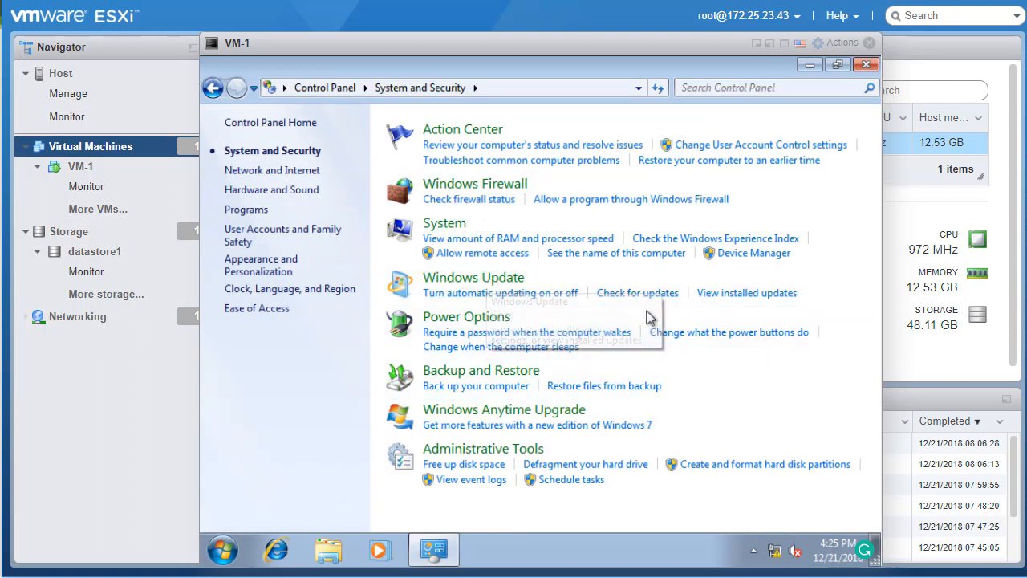
pyautogui.click(508, 280)
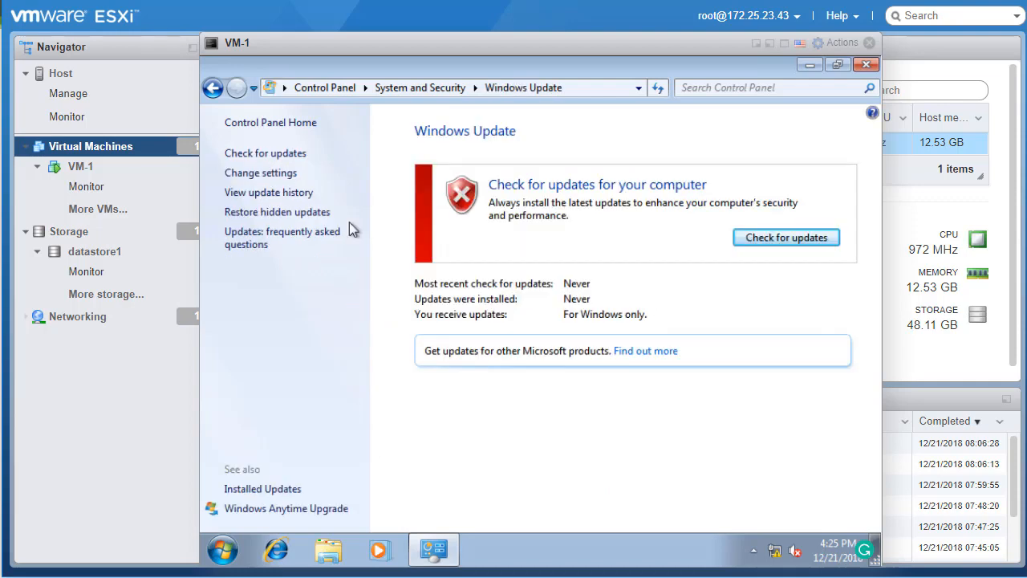
pyautogui.click(277, 174)
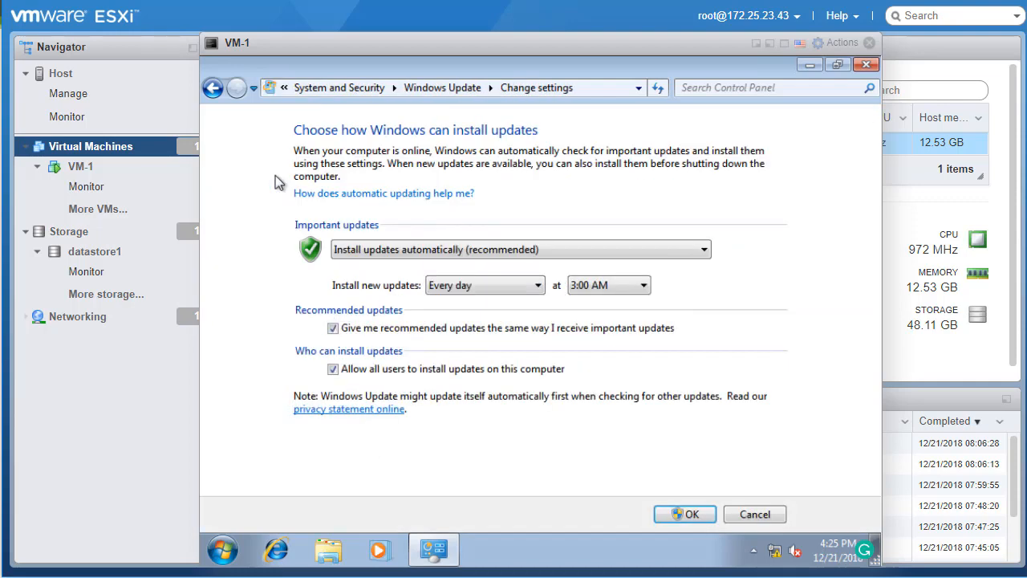
pyautogui.click(397, 255)
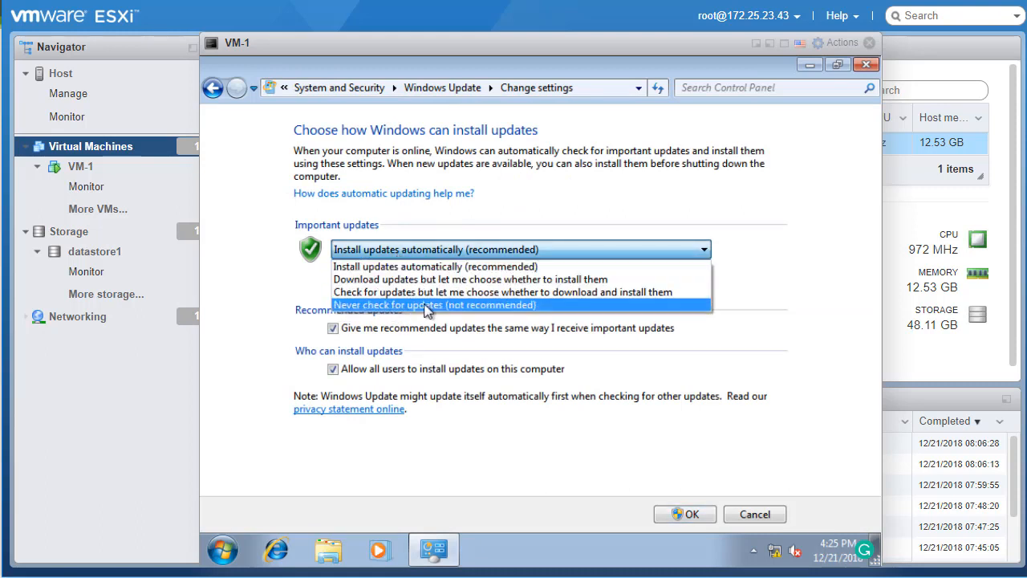
pyautogui.click(429, 307)
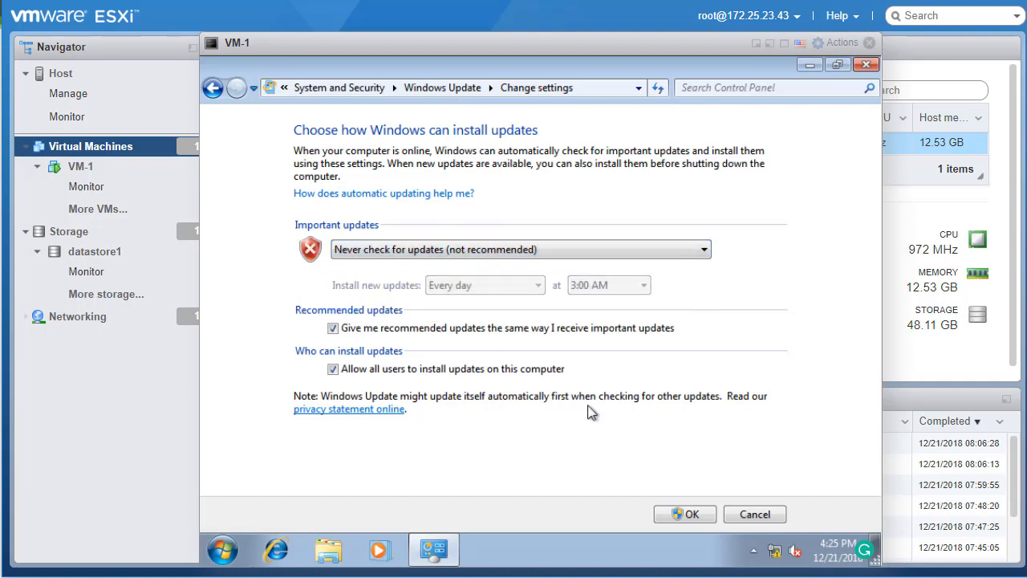
pyautogui.click(679, 511)
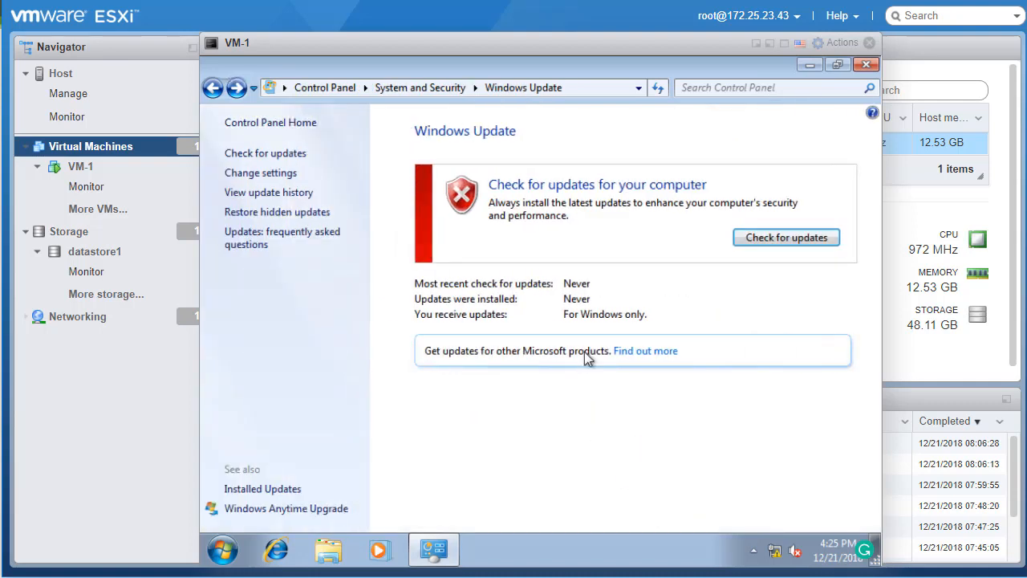
pyautogui.click(865, 66)
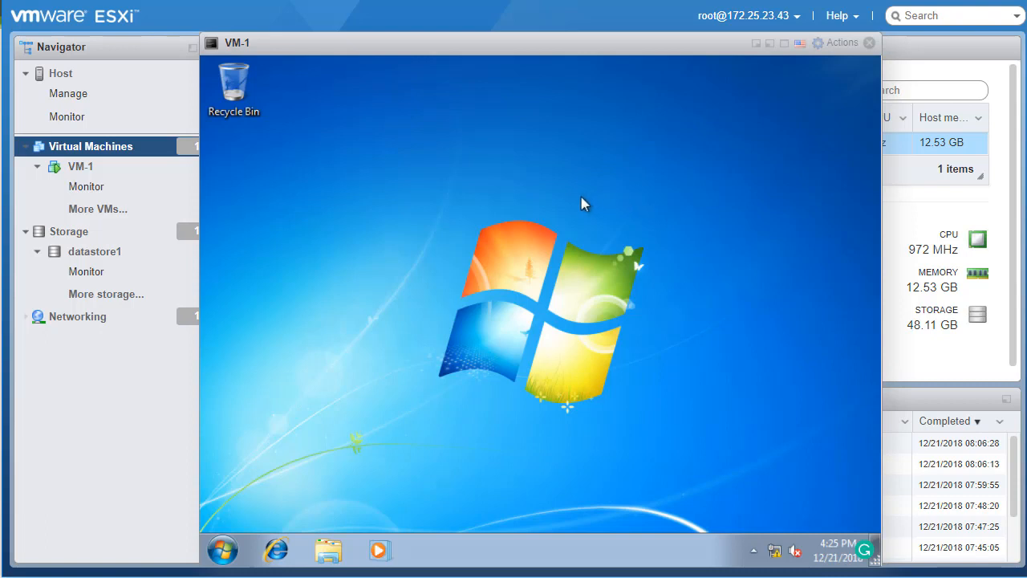
# Shift the VM-1 console slightly left and show the Guest OS submenu under Actions
pyautogui.click(222, 549)
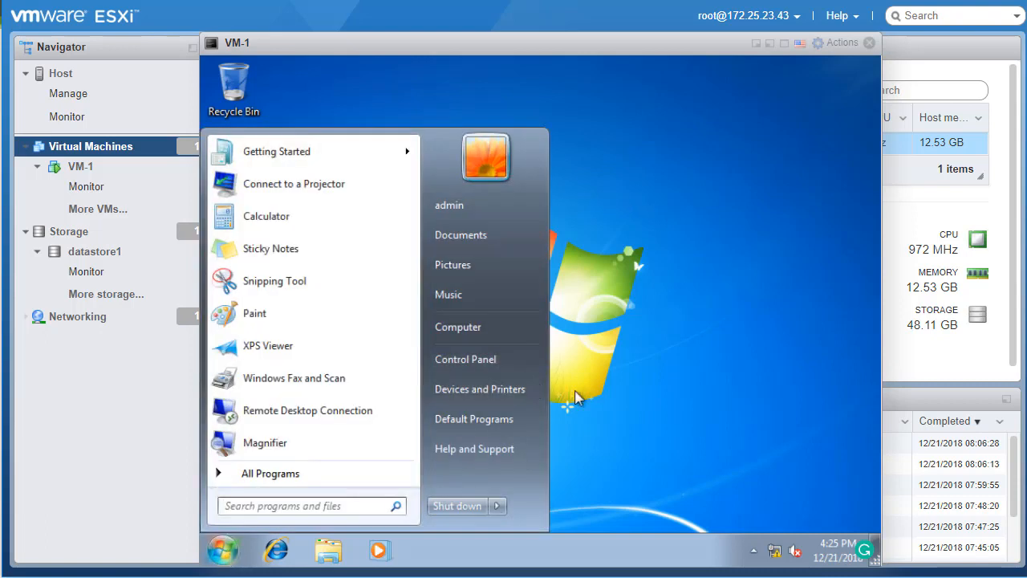
pyautogui.click(683, 364)
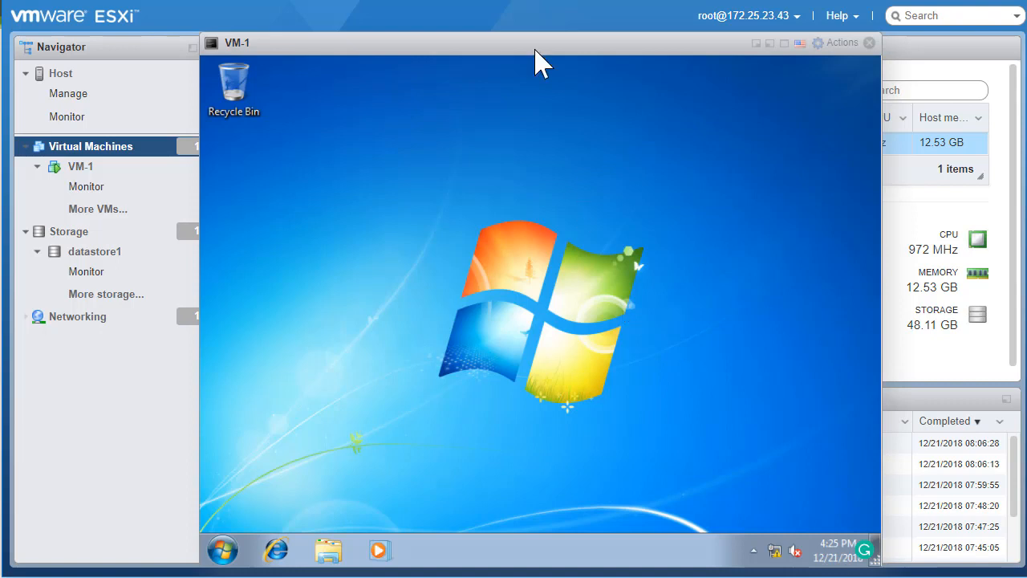
pyautogui.moveTo(534, 46); pyautogui.dragTo(517, 37)
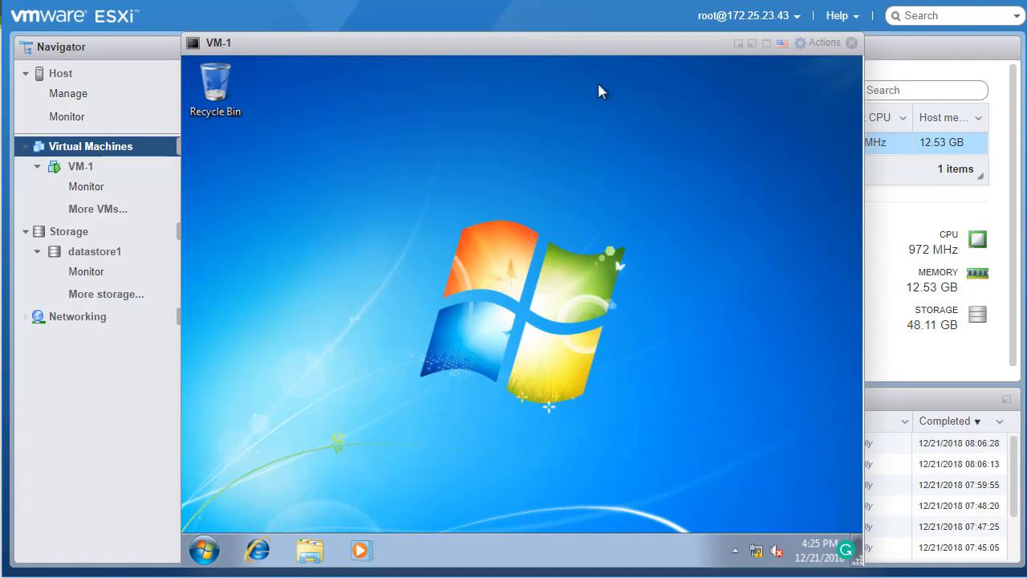
pyautogui.click(817, 46)
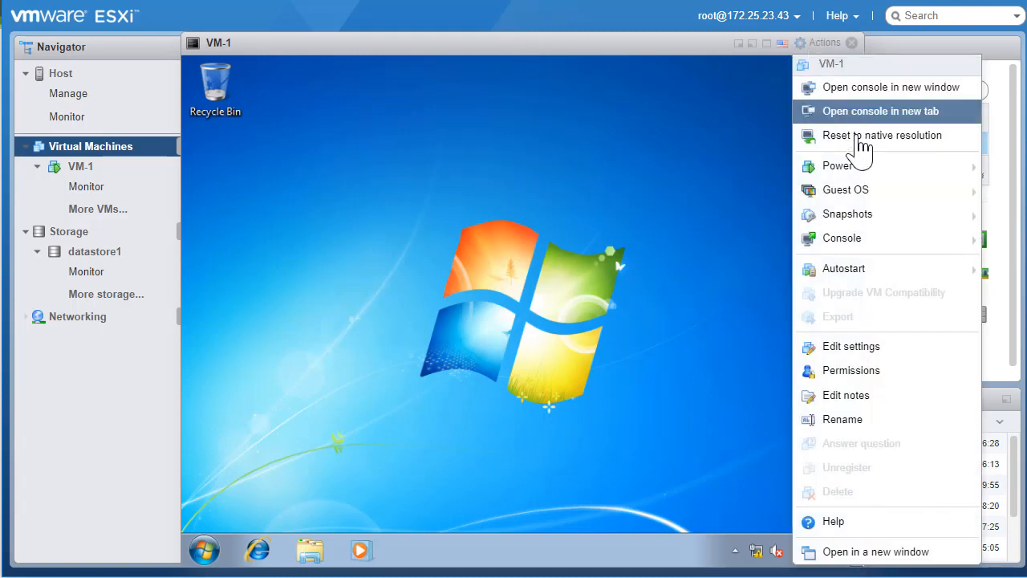
pyautogui.moveTo(843, 197)
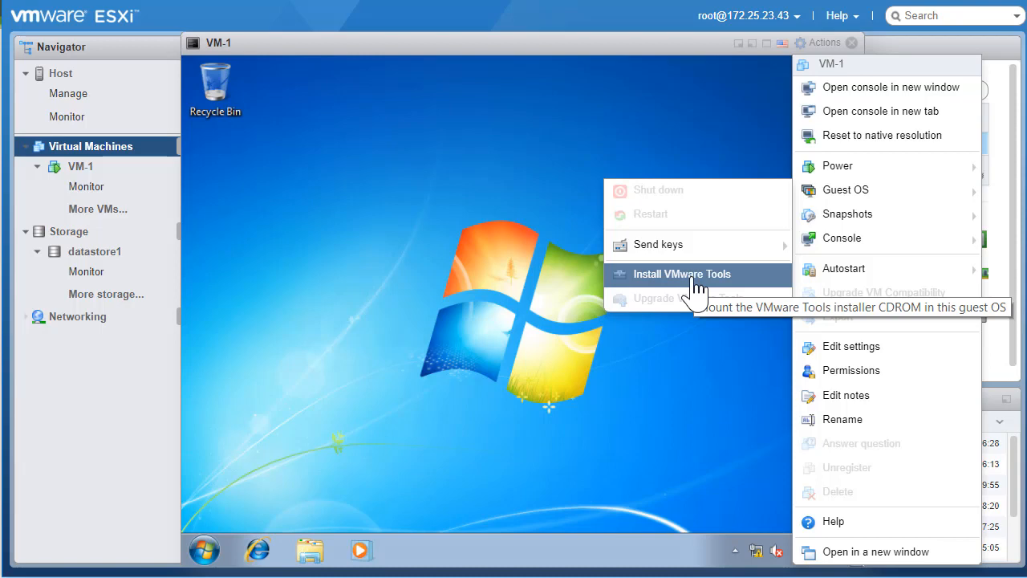
# Mount the VMware Tools disc in VM-1 and launch its setup, closing AutoPlay and Computer
pyautogui.click(695, 281)
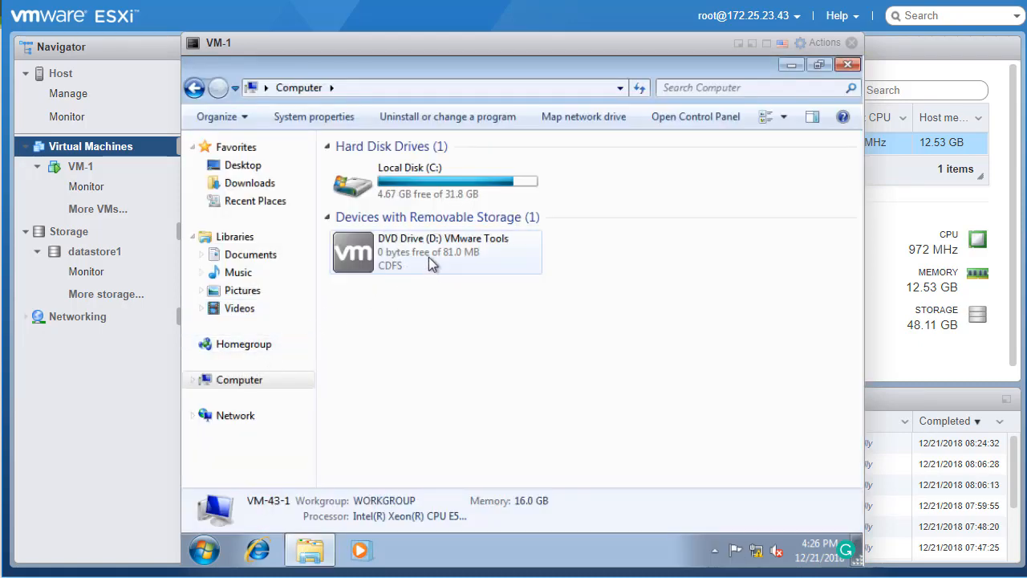
pyautogui.doubleClick(429, 257)
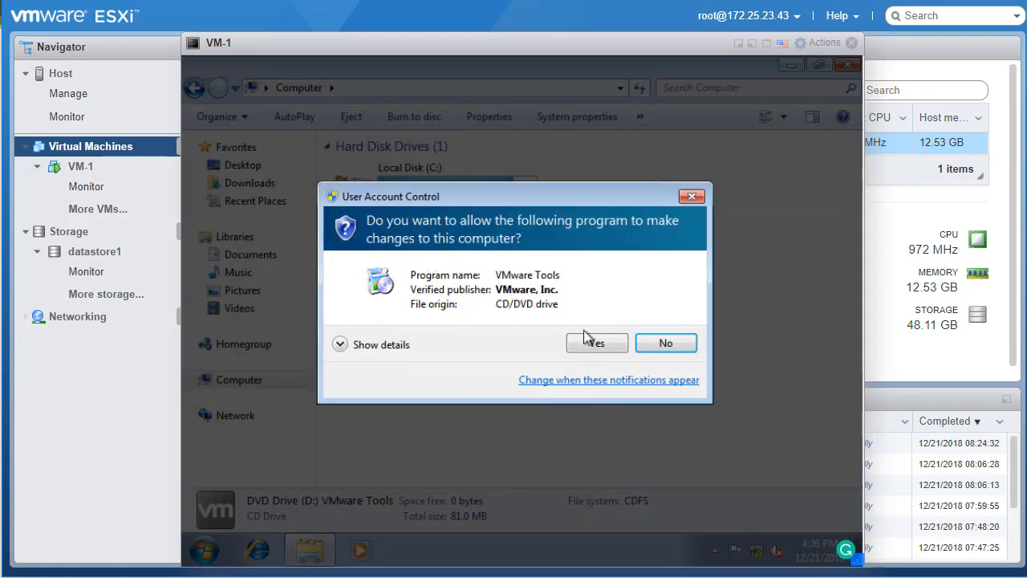
pyautogui.click(592, 343)
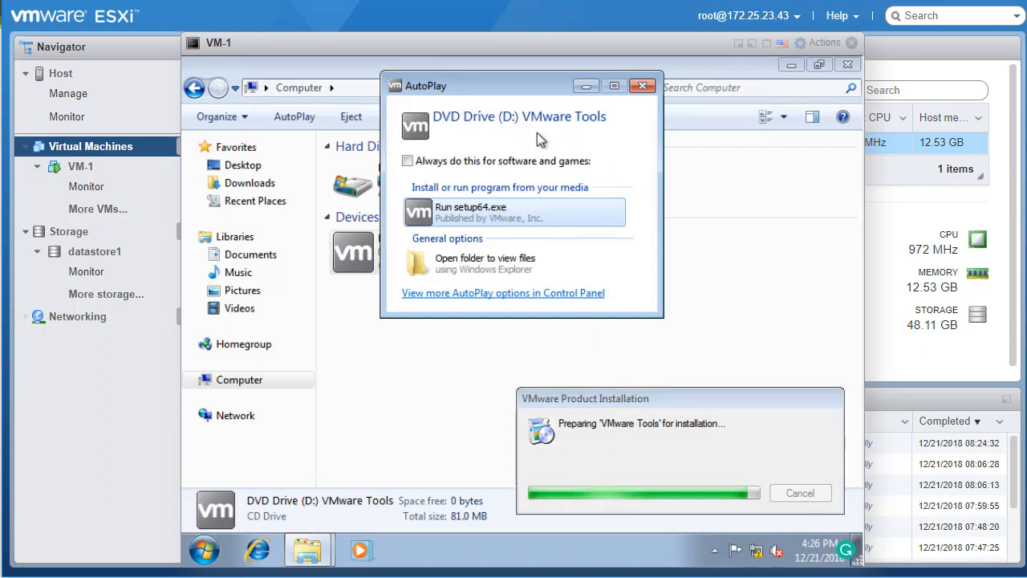
pyautogui.click(643, 86)
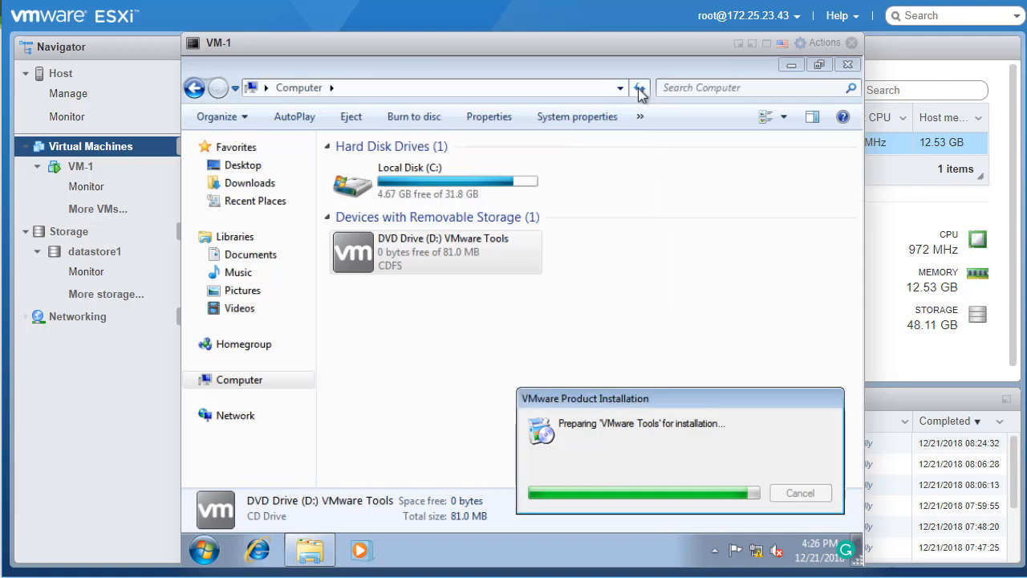
pyautogui.click(847, 65)
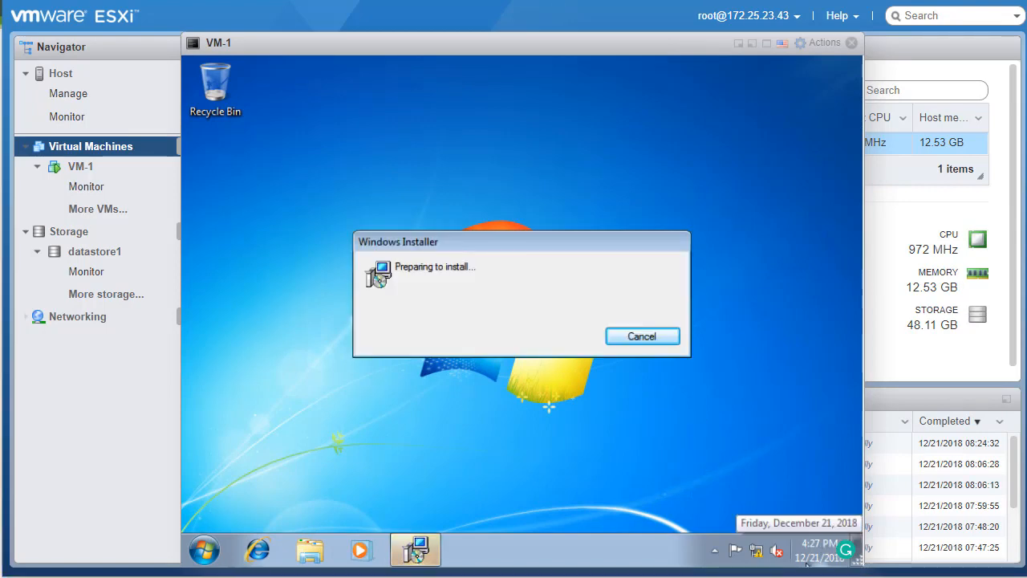
# Install VMware Tools with the Typical setup type and finish the wizard
pyautogui.click(598, 441)
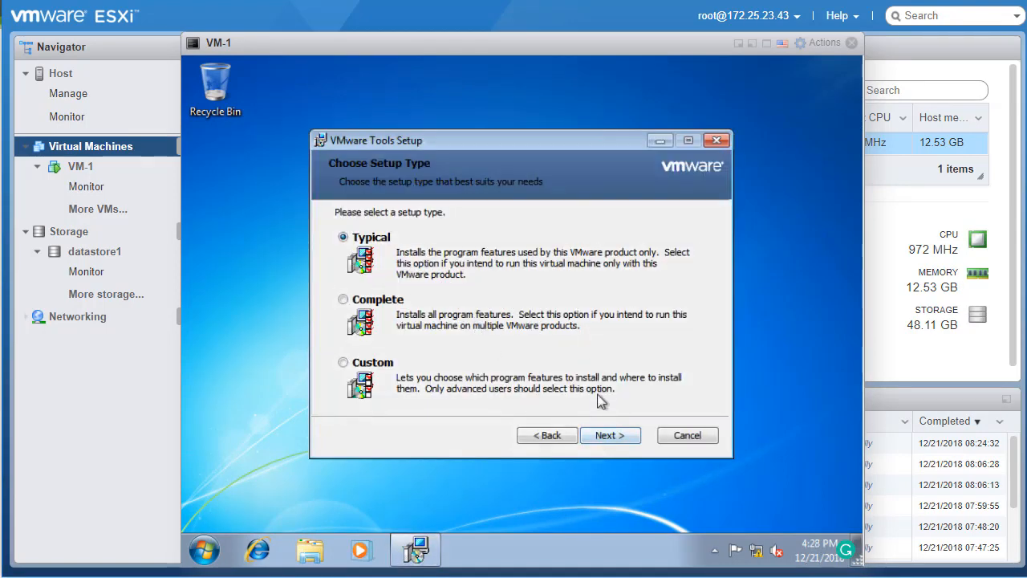
pyautogui.click(611, 439)
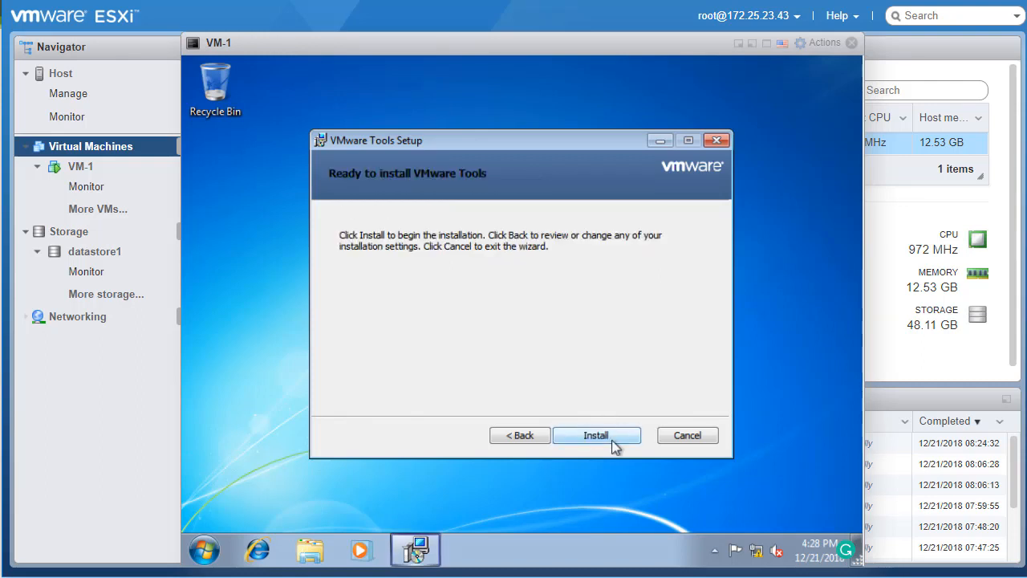
pyautogui.click(614, 446)
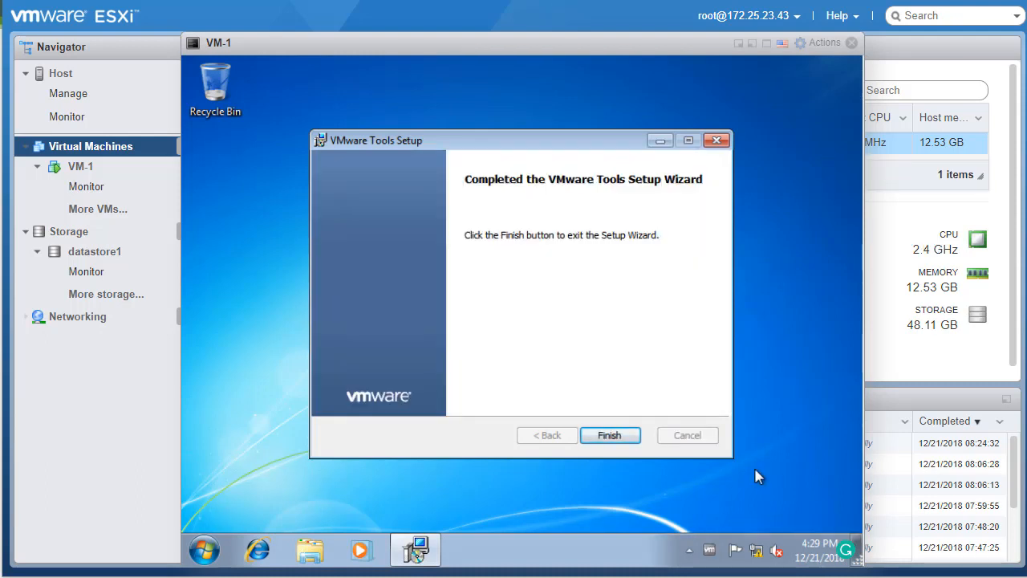
pyautogui.click(608, 435)
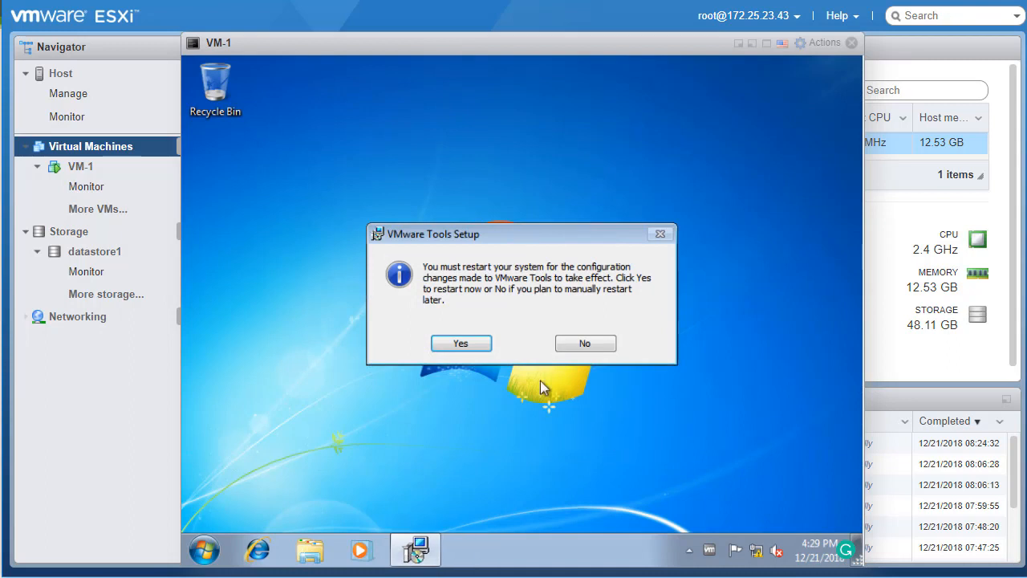
# Restart VM-1 now and log back into Windows 7 with the admin password
pyautogui.click(459, 346)
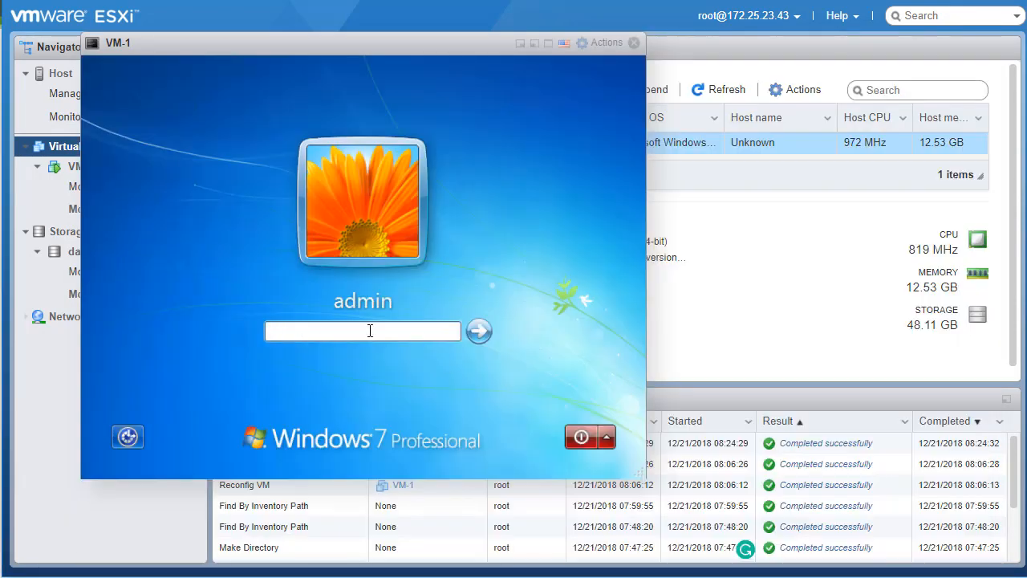
pyautogui.write('password')
pyautogui.press('Return')
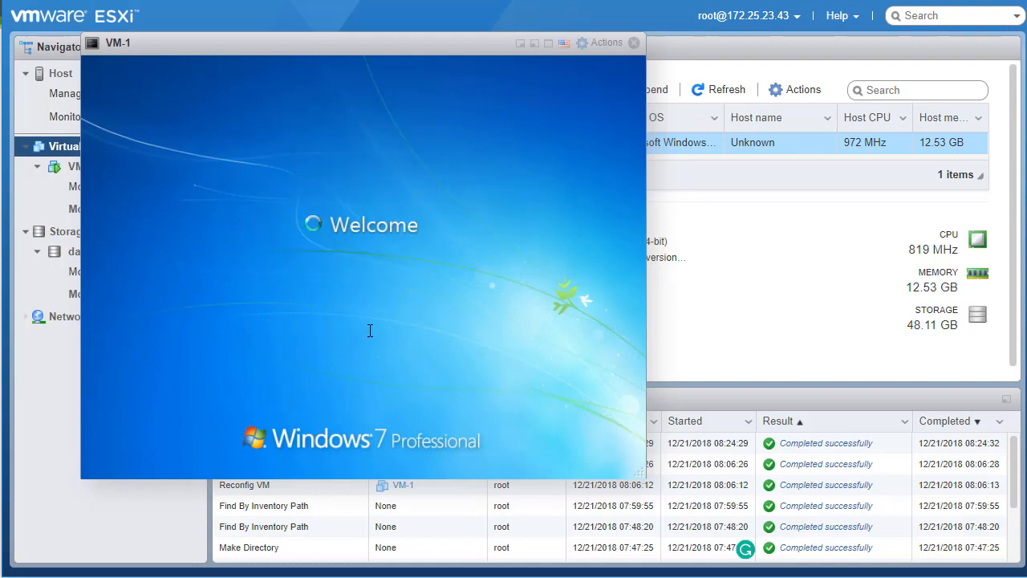